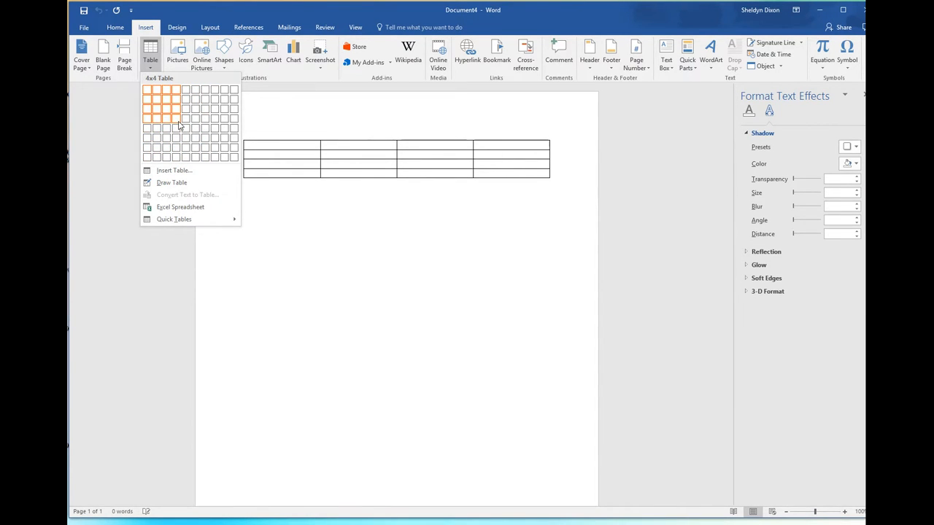
Step: Insert a 4x4 table and fill the four cells of its first column with placeholder text such as "asdasdasd"
{"action": "left_click", "coordinate": [179, 126]}
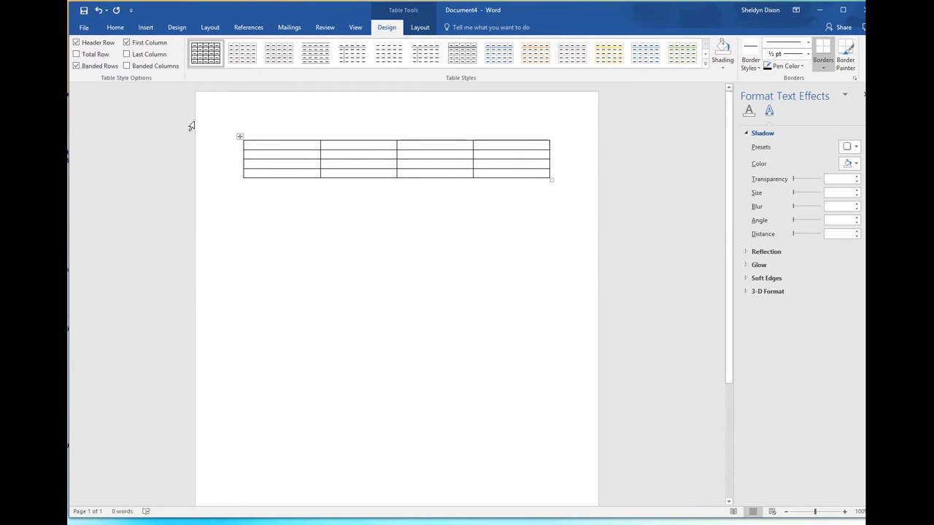
{"action": "type", "text": "asdasdasd"}
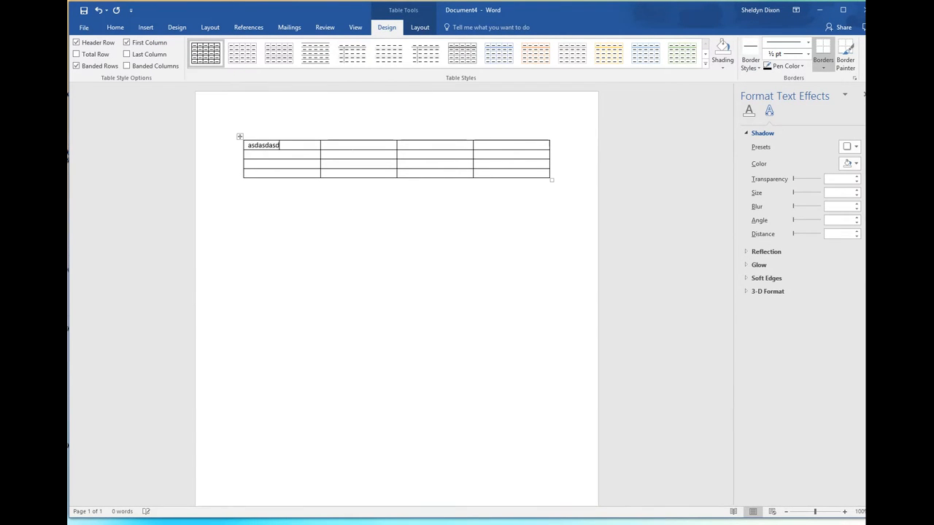
{"action": "key", "text": "Down"}
{"action": "type", "text": "asdasdasd"}
{"action": "key", "text": "Down"}
{"action": "type", "text": "asdadasd"}
{"action": "key", "text": "Down"}
{"action": "type", "text": "asdasdadsdad"}
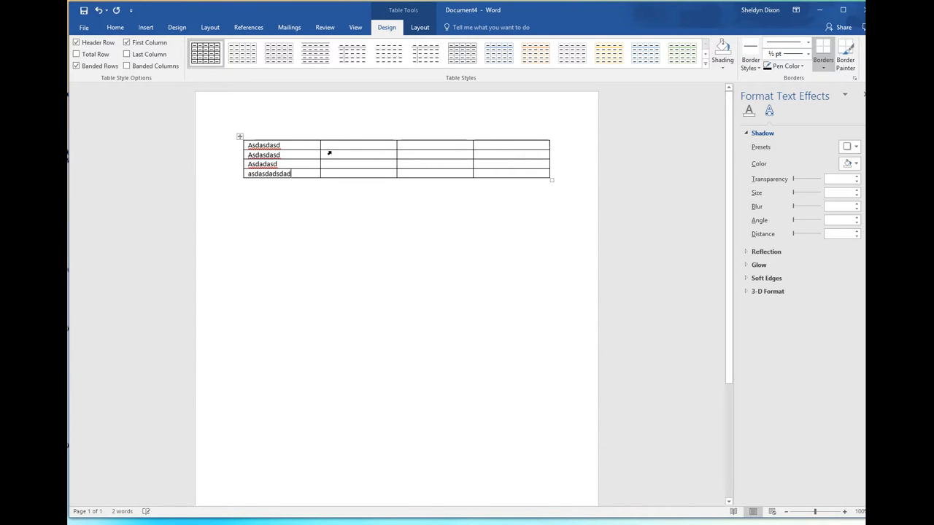
Step: Try to paste a copy of the first column's cells into the second column, and undo it
{"action": "left_click_drag", "start_coordinate": [313, 145], "coordinate": [309, 173]}
{"action": "key", "text": "ctrl+c"}
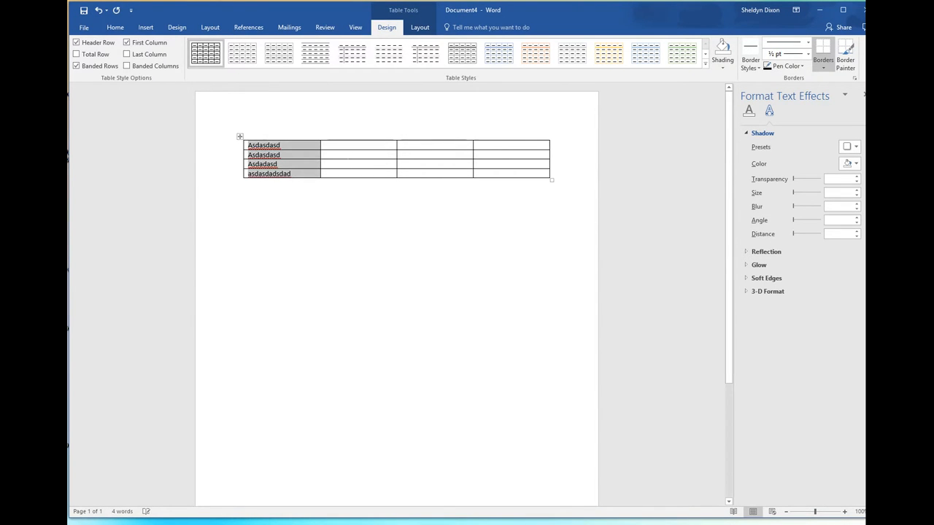
{"action": "left_click", "coordinate": [357, 145]}
{"action": "key", "text": "ctrl+v"}
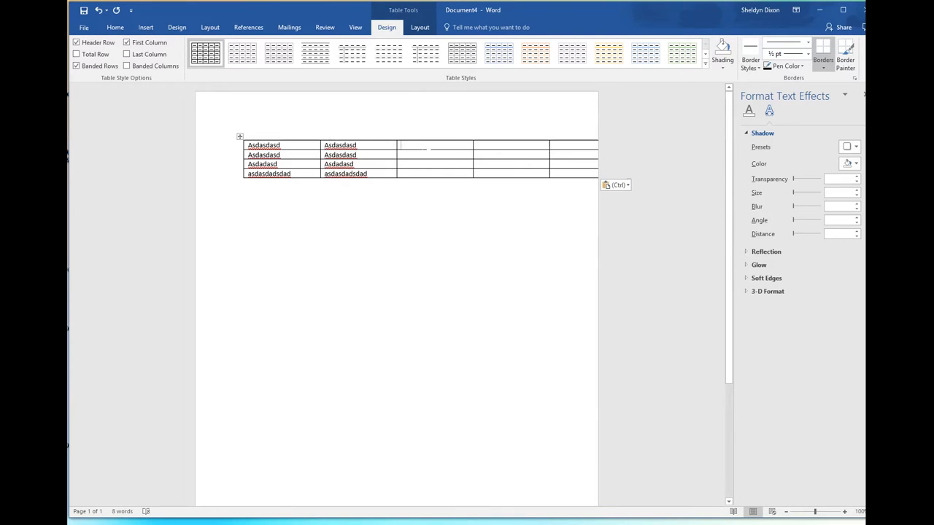
{"action": "key", "text": "ctrl+z"}
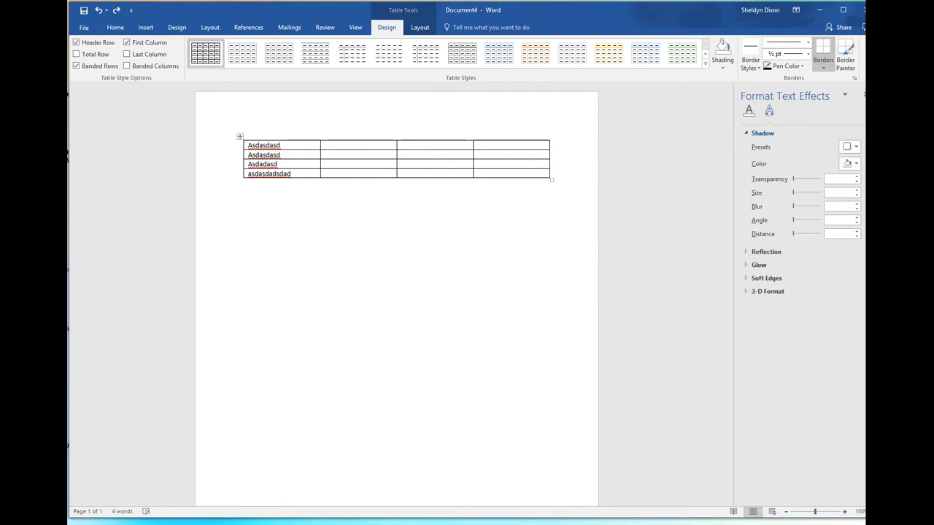
Step: Fill every cell in the second, third and fourth columns with the text "Asdasdasd"
{"action": "type", "text": "Asdasdasd\tAsdasdasd\tAsdasdasd Asdasdasd\tAsdasdasd\tAsdasdasd Asdasdasd\tAsdasdasd\tAsdasdasd Asdasdasd\tAsdasdasd\tAsdasdasd"}
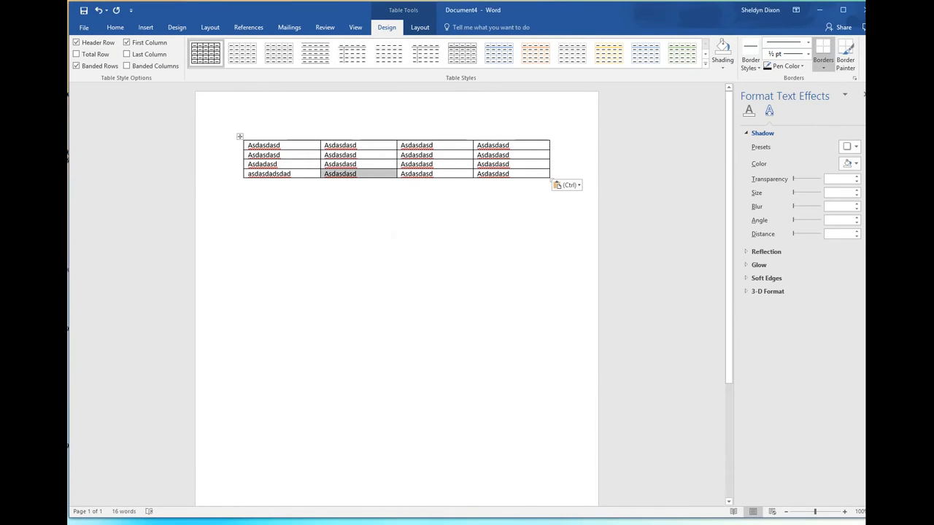
{"action": "left_click", "coordinate": [342, 141]}
{"action": "left_click", "coordinate": [579, 148]}
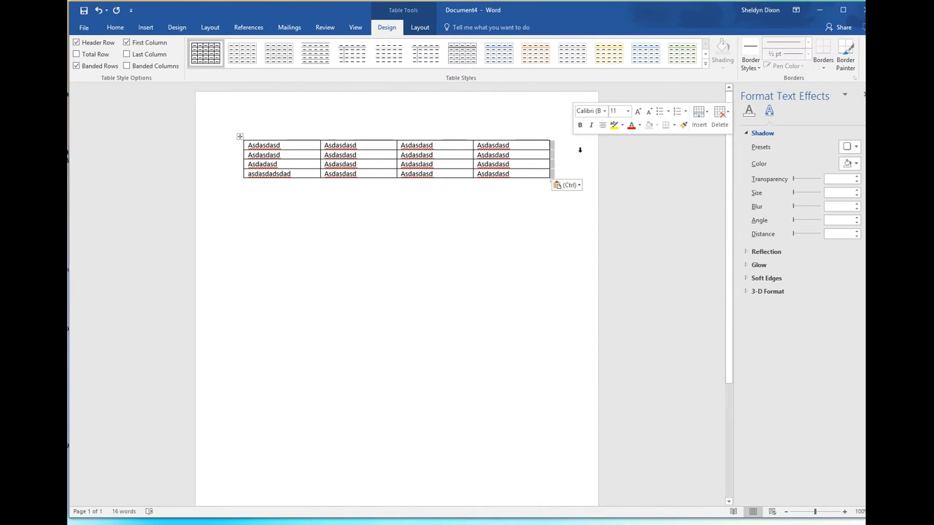
{"action": "left_click", "coordinate": [566, 210]}
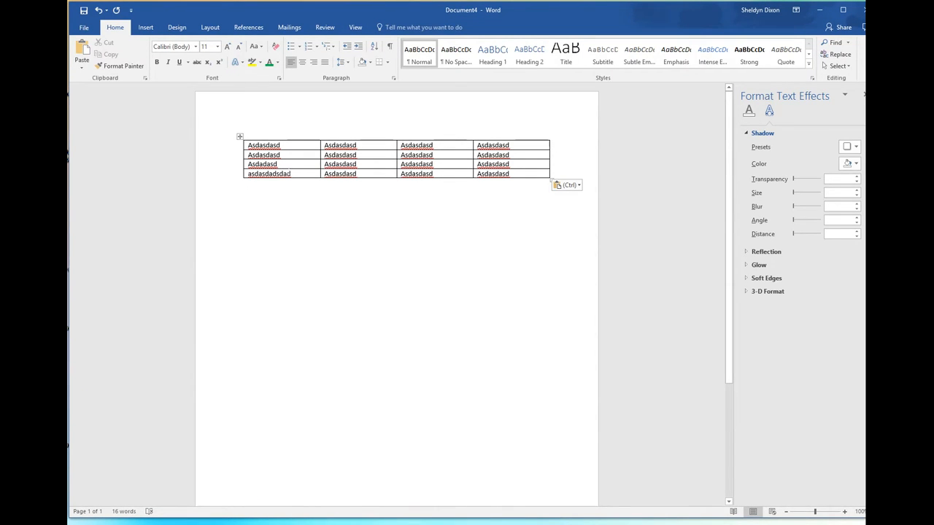
Step: Set the default top and bottom cell margins of the whole table to 0.2 cm
{"action": "right_click", "coordinate": [240, 139]}
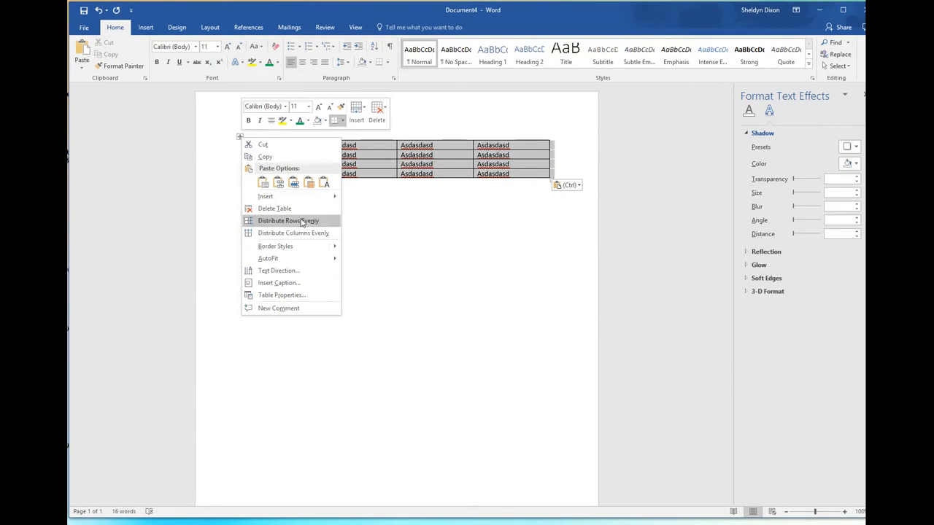
{"action": "left_click", "coordinate": [291, 297]}
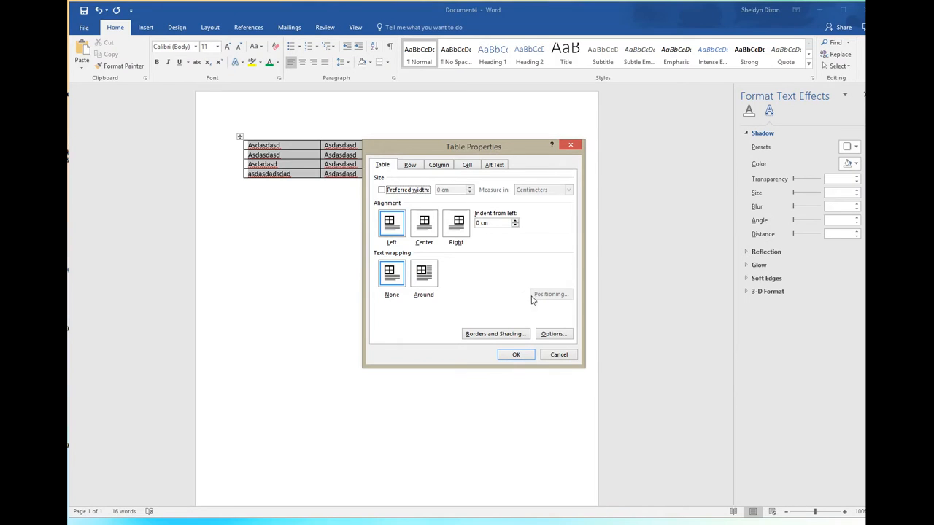
{"action": "left_click", "coordinate": [554, 335]}
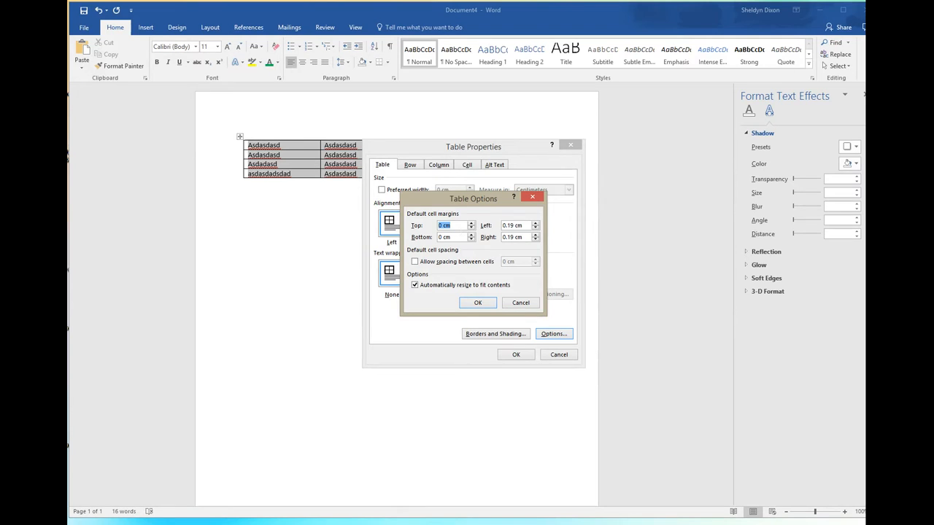
{"action": "left_click", "coordinate": [452, 225]}
{"action": "left_click_drag", "start_coordinate": [451, 226], "coordinate": [369, 229]}
{"action": "type", "text": ".2.2"}
{"action": "key", "text": "Tab"}
{"action": "type", "text": ".2"}
{"action": "left_click", "coordinate": [487, 303]}
{"action": "left_click", "coordinate": [527, 356]}
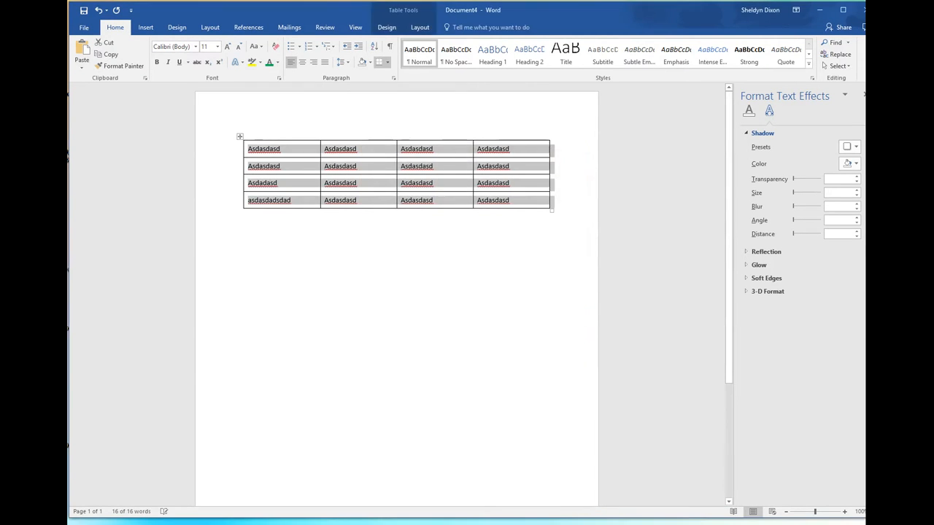
{"action": "left_click", "coordinate": [387, 290]}
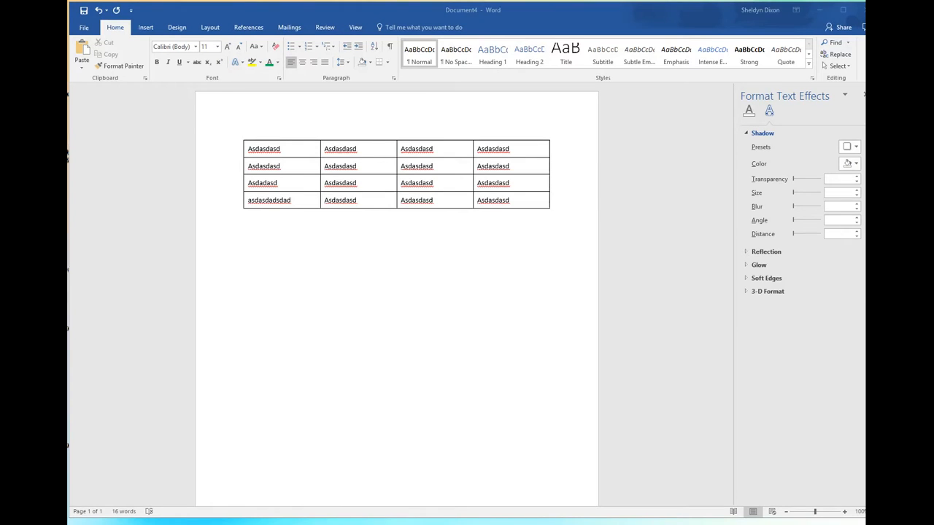
Step: Shade the cells of the table's first row with the lightest grey theme color
{"action": "left_click", "coordinate": [295, 157]}
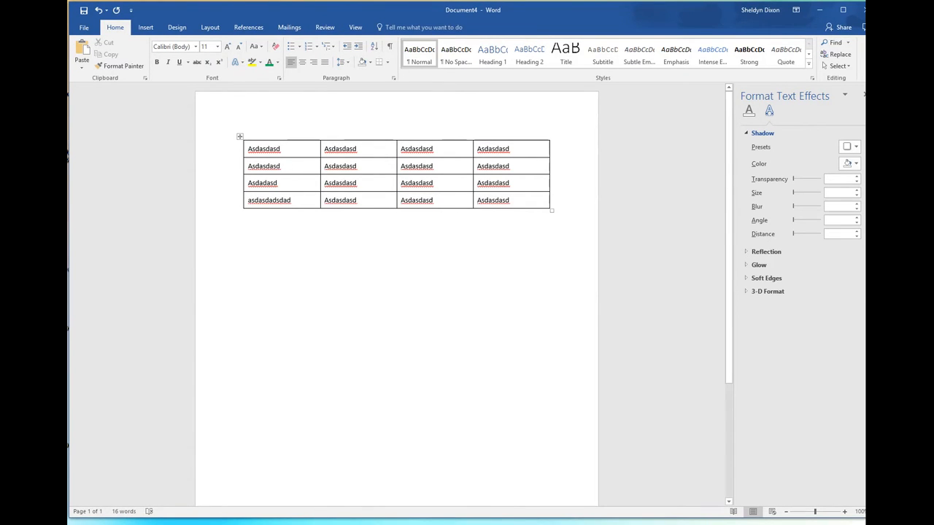
{"action": "mouse_move", "coordinate": [278, 149]}
{"action": "left_mouse_down"}
{"action": "mouse_move", "coordinate": [520, 163]}
{"action": "mouse_move", "coordinate": [524, 154]}
{"action": "mouse_move", "coordinate": [286, 147]}
{"action": "left_mouse_up"}
{"action": "left_click", "coordinate": [524, 151]}
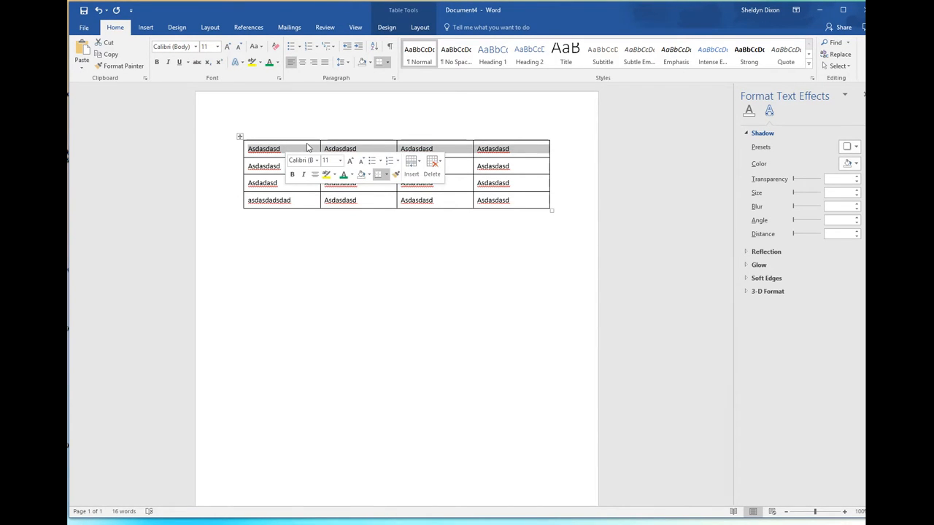
{"action": "right_click", "coordinate": [308, 150]}
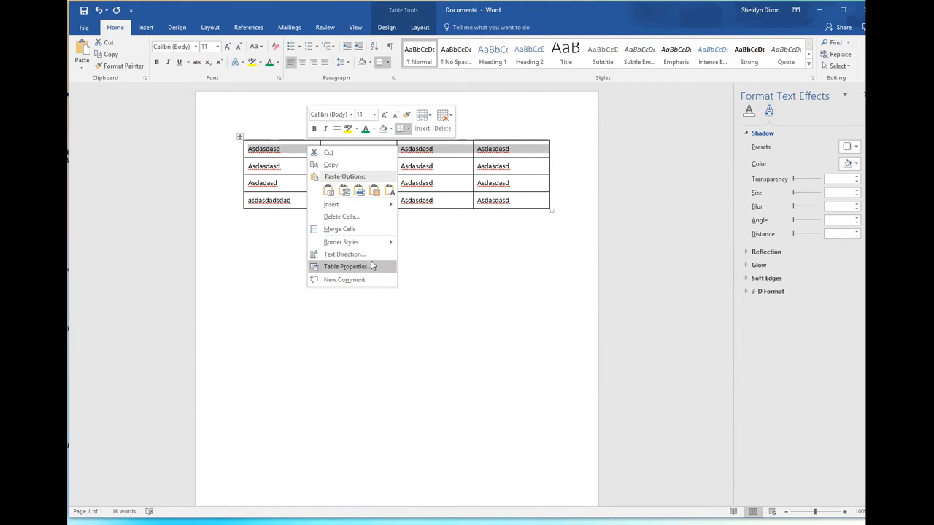
{"action": "left_click", "coordinate": [347, 266]}
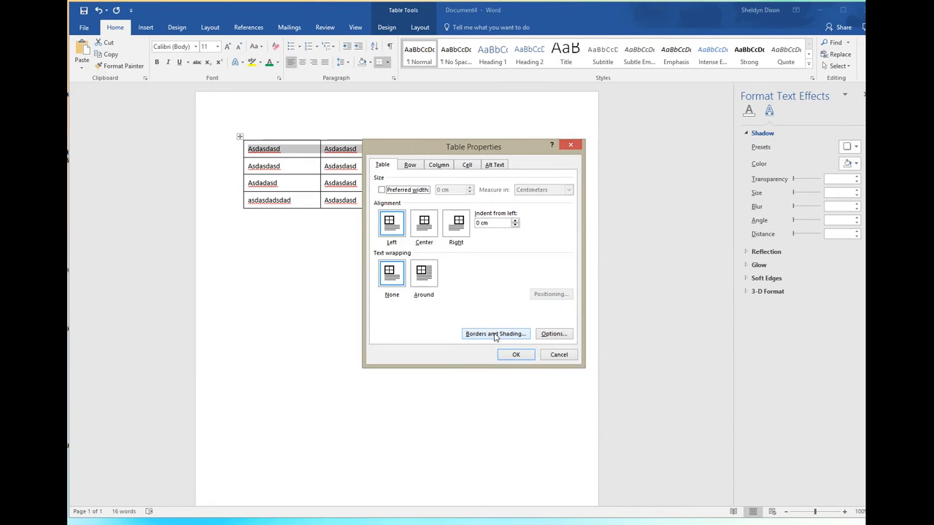
{"action": "left_click", "coordinate": [494, 334]}
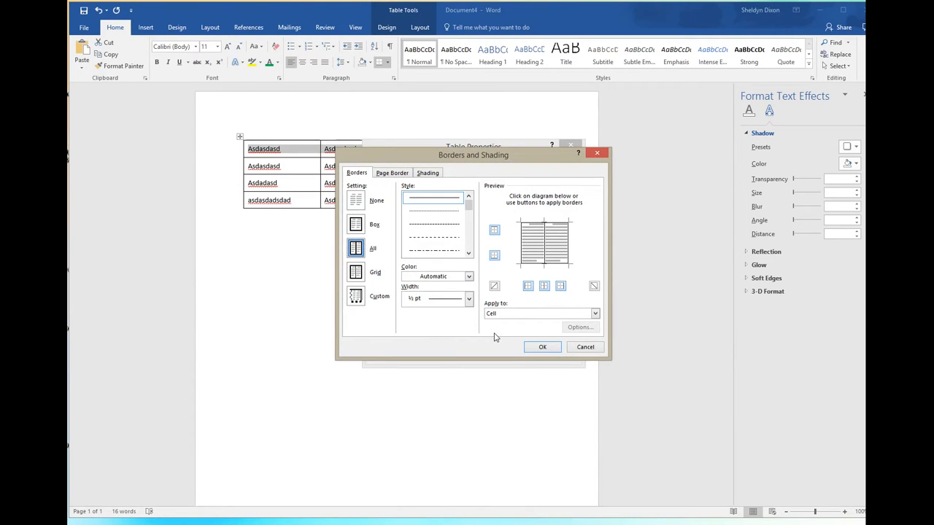
{"action": "left_click", "coordinate": [428, 173]}
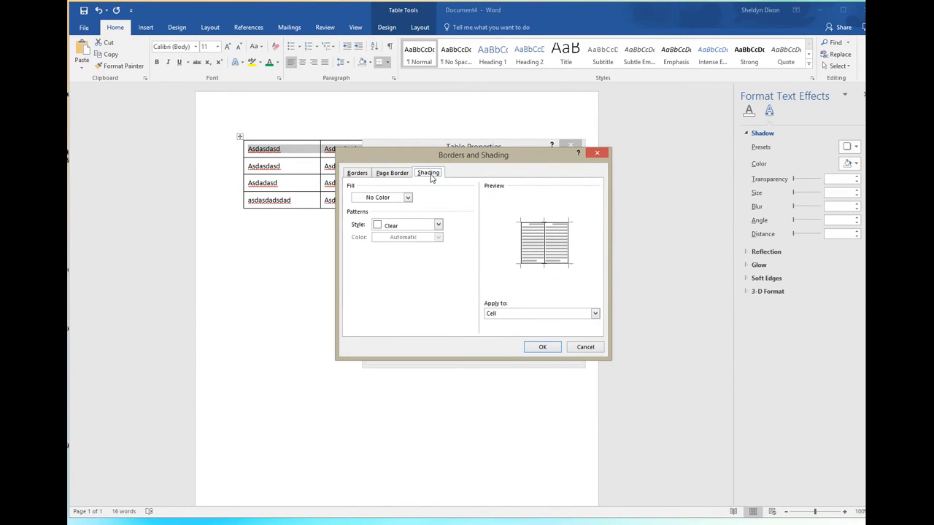
{"action": "left_click", "coordinate": [408, 197]}
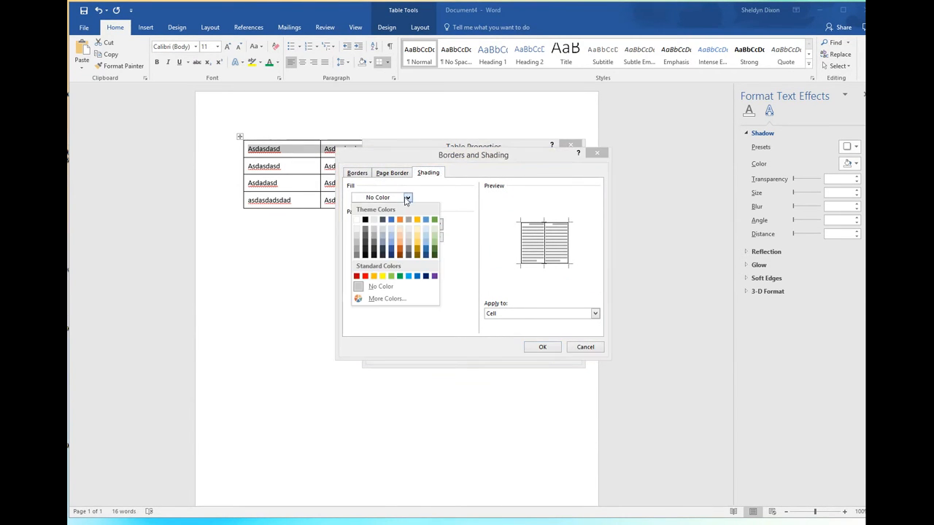
{"action": "left_click", "coordinate": [357, 231]}
{"action": "left_click", "coordinate": [542, 349]}
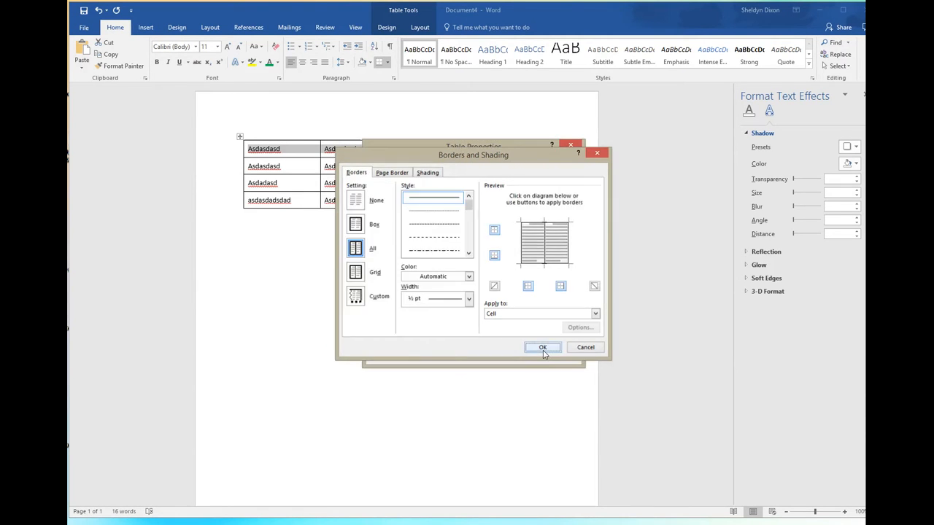
{"action": "left_click", "coordinate": [516, 355]}
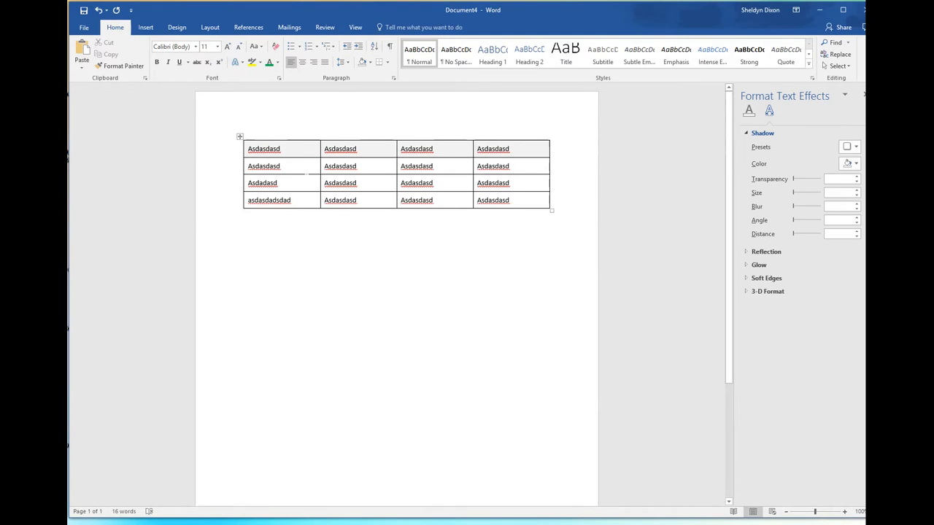
Step: Shade the cells of the table's second row with White, Background 1, Darker 15%
{"action": "left_click_drag", "start_coordinate": [248, 167], "coordinate": [517, 172]}
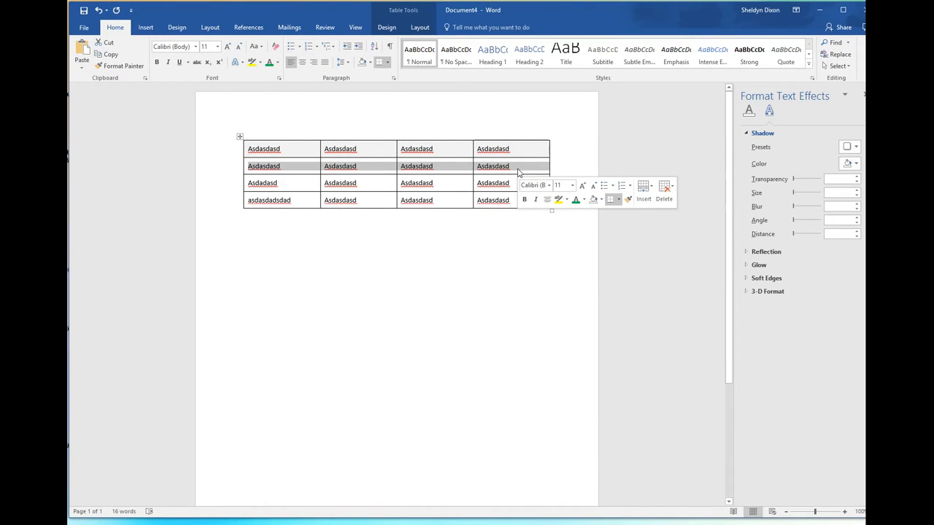
{"action": "right_click", "coordinate": [518, 172]}
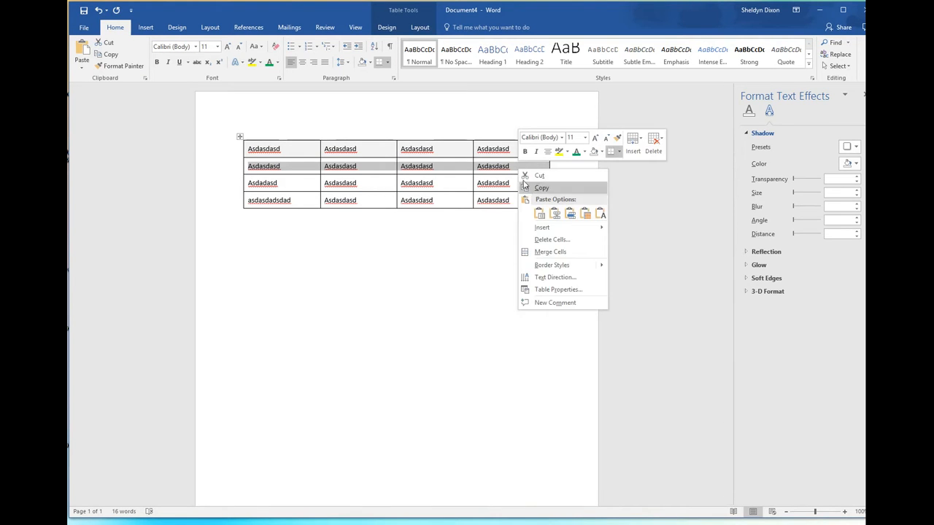
{"action": "left_click", "coordinate": [572, 290]}
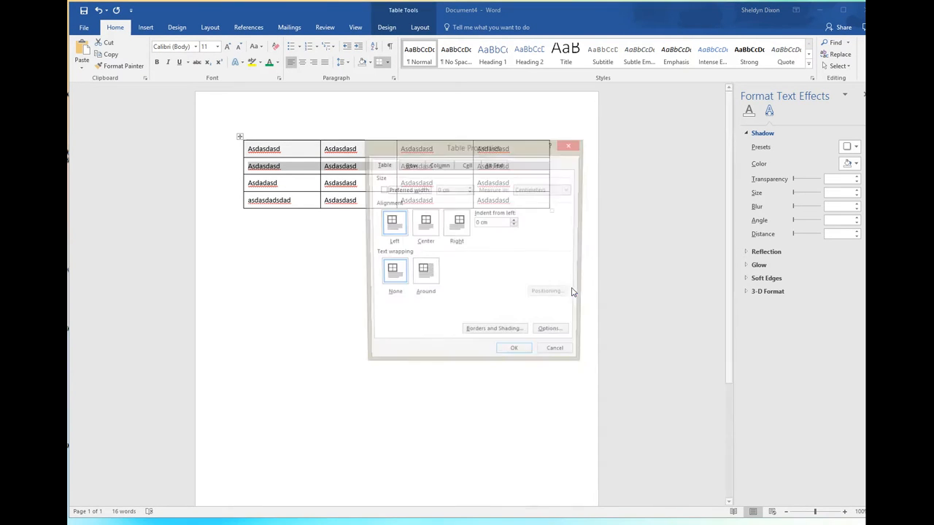
{"action": "left_click", "coordinate": [511, 334]}
{"action": "left_click", "coordinate": [408, 197]}
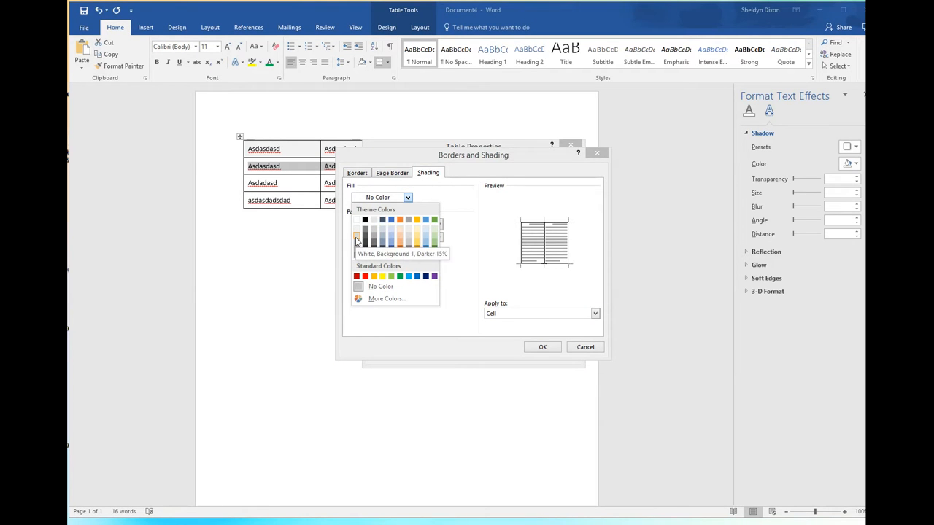
{"action": "left_click", "coordinate": [357, 241]}
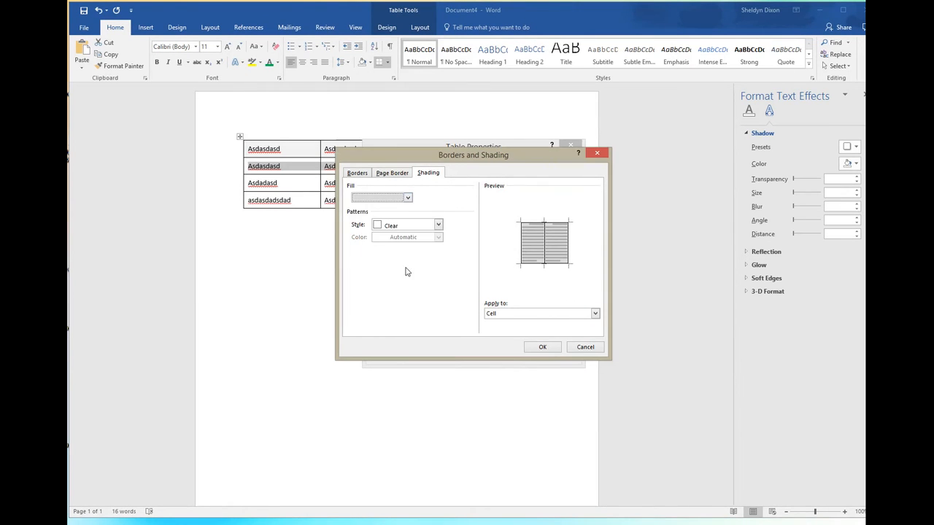
{"action": "left_click", "coordinate": [538, 346]}
{"action": "left_click", "coordinate": [516, 355]}
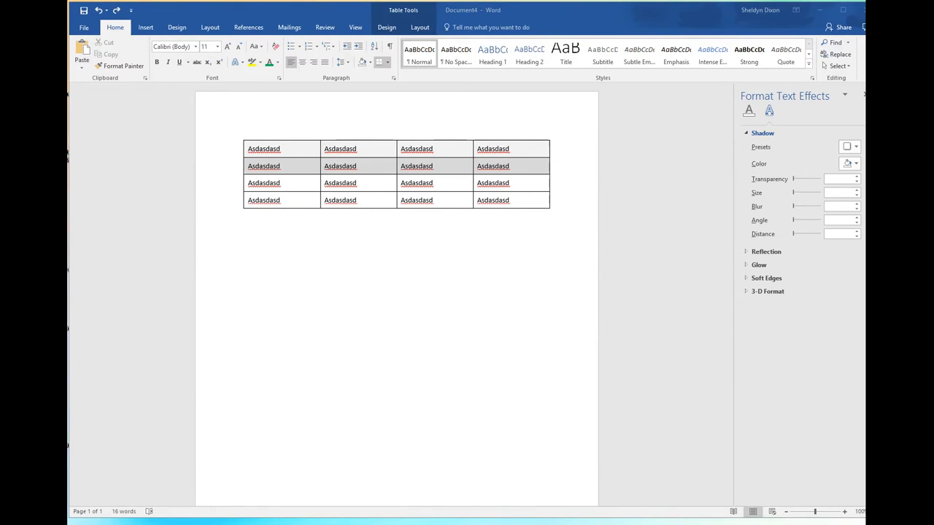
Step: Try to copy the two shaded rows over the third and fourth rows of the table
{"action": "left_click", "coordinate": [311, 180]}
{"action": "left_click", "coordinate": [311, 154]}
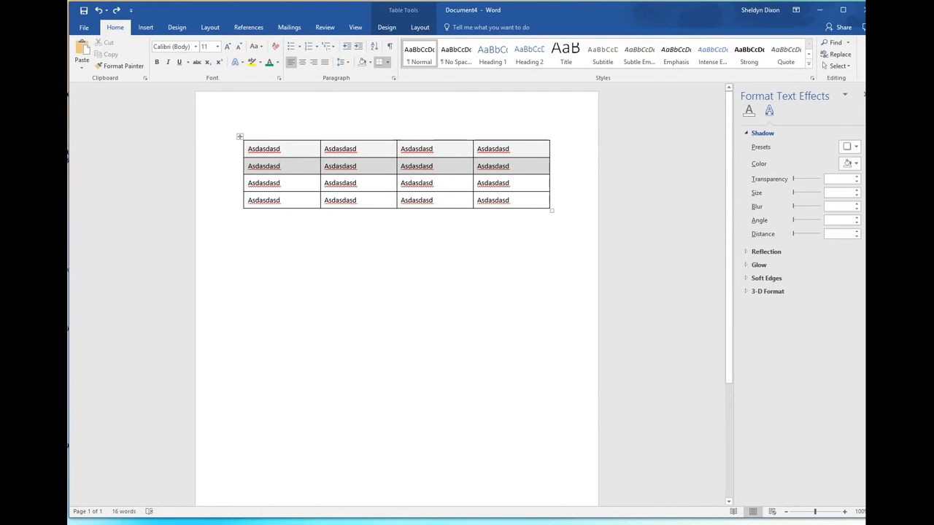
{"action": "left_click_drag", "start_coordinate": [264, 149], "coordinate": [504, 167]}
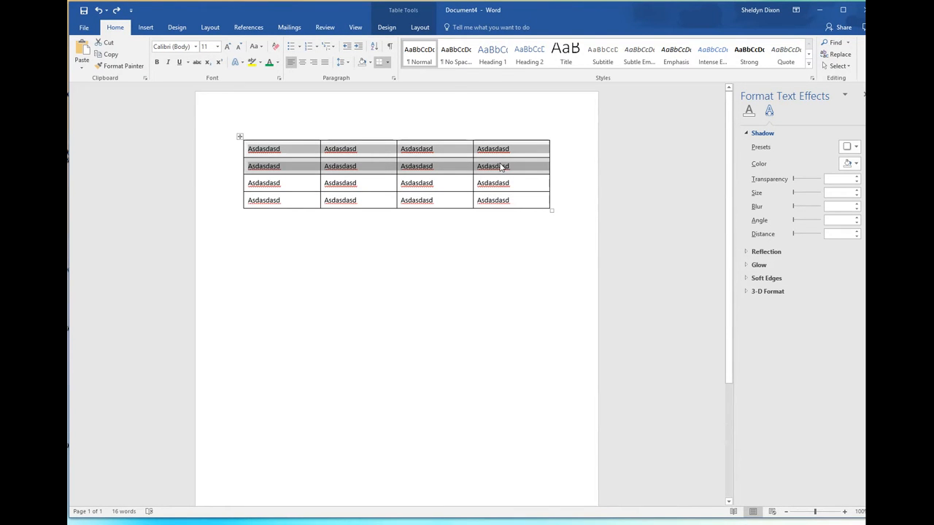
{"action": "left_click", "coordinate": [264, 183]}
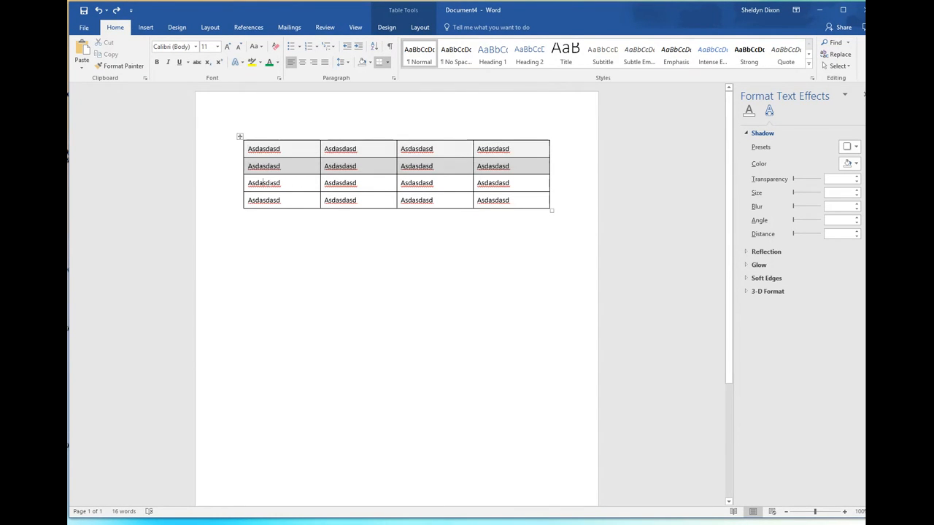
{"action": "triple_click", "coordinate": [267, 184]}
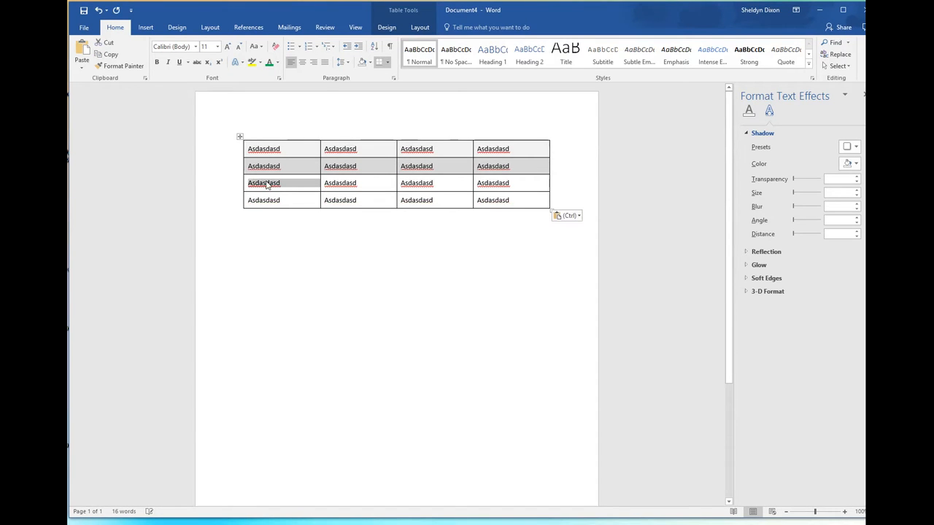
{"action": "left_click_drag", "start_coordinate": [305, 186], "coordinate": [514, 202]}
{"action": "left_click", "coordinate": [512, 214]}
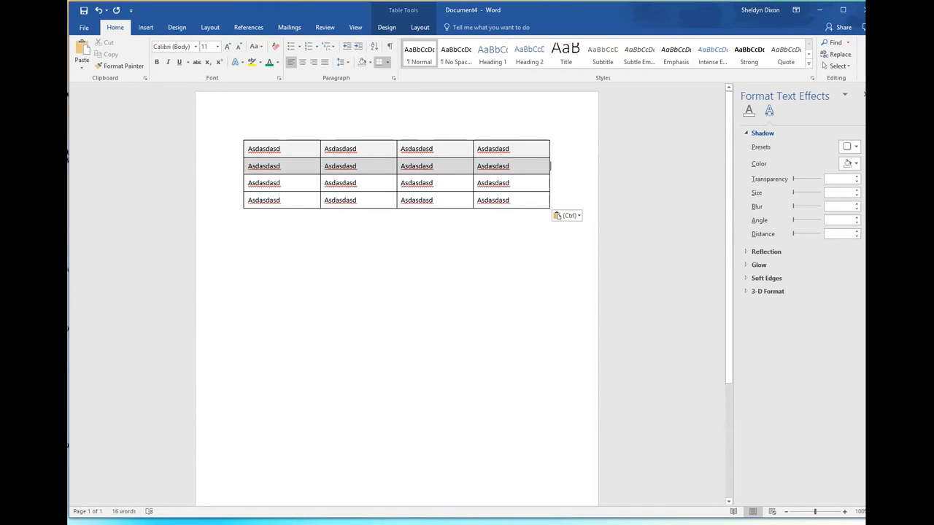
Step: Copy the two shaded rows and paste them five times above the table's two unshaded rows
{"action": "left_click_drag", "start_coordinate": [553, 167], "coordinate": [256, 155]}
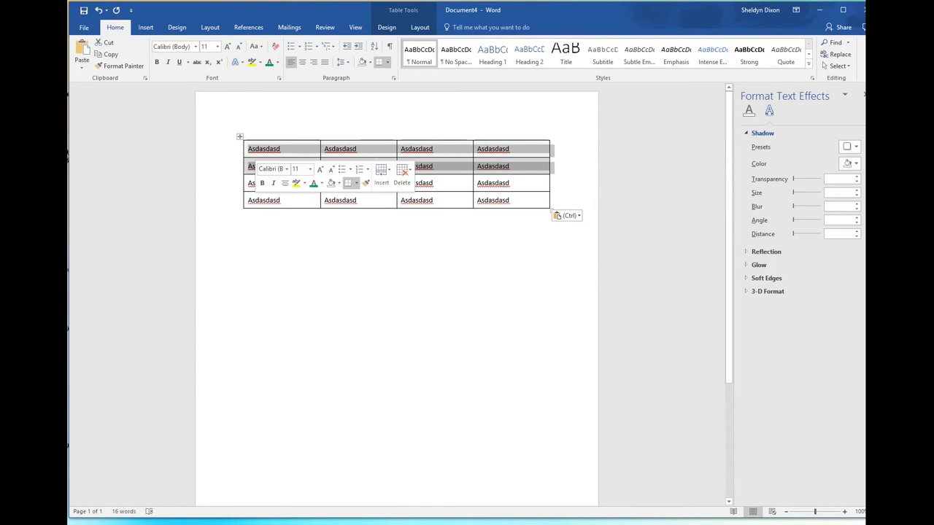
{"action": "left_click", "coordinate": [550, 167]}
{"action": "left_click_drag", "start_coordinate": [552, 167], "coordinate": [286, 155]}
{"action": "key", "text": "ctrl+c"}
{"action": "left_click", "coordinate": [252, 149]}
{"action": "left_click", "coordinate": [551, 167]}
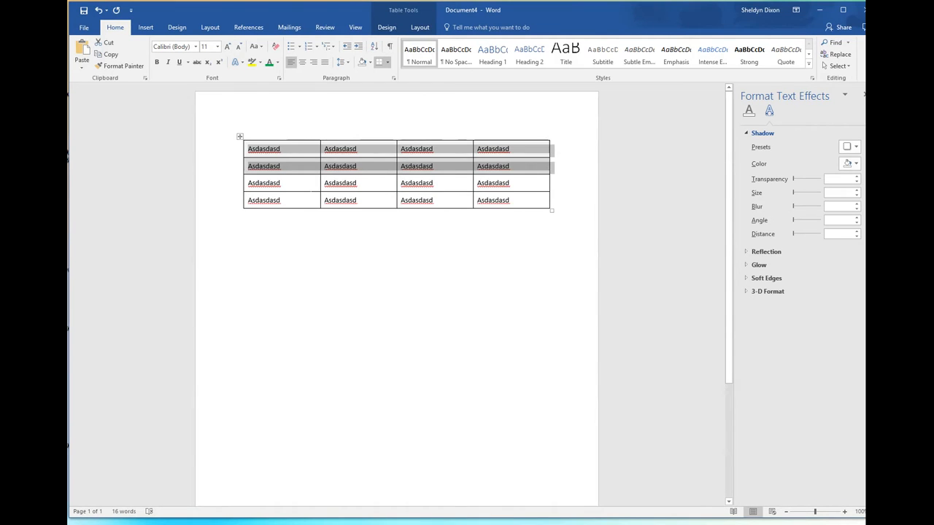
{"action": "left_click", "coordinate": [314, 187]}
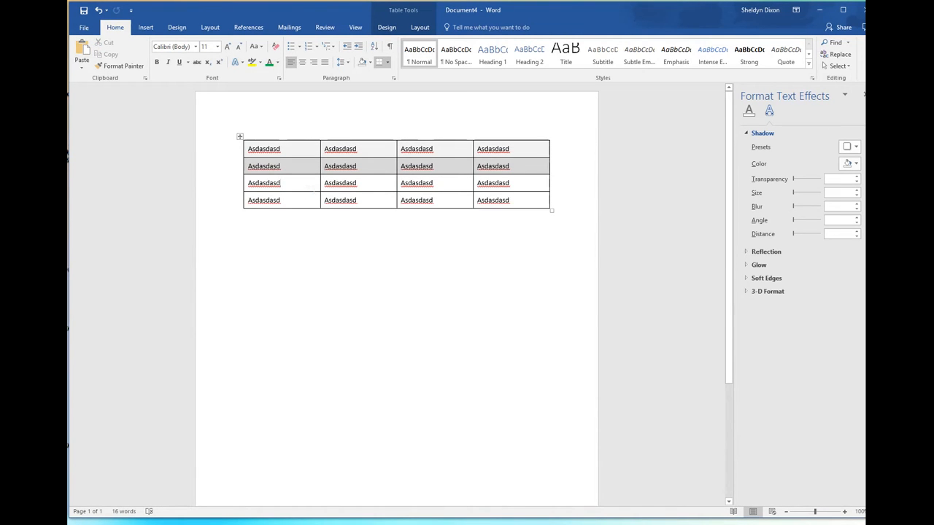
{"action": "key", "text": "ctrl+v"}
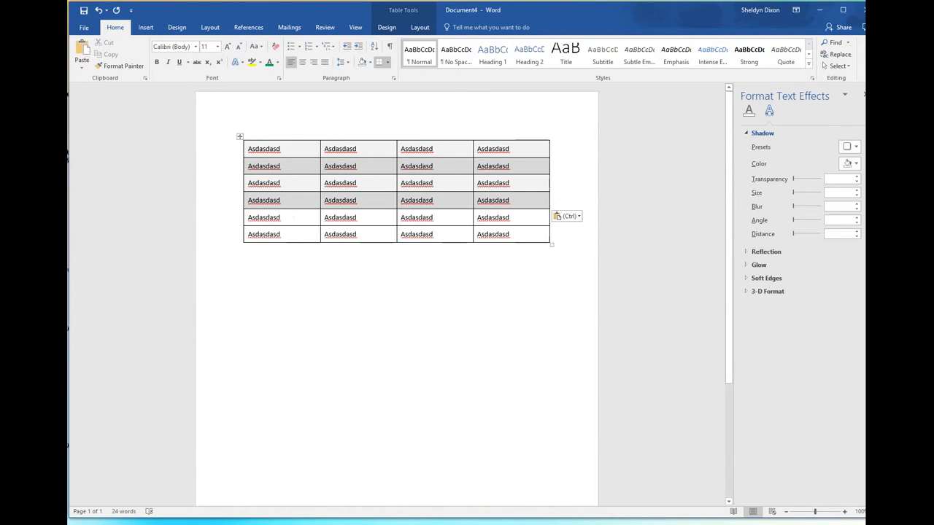
{"action": "key", "text": "ctrl+v"}
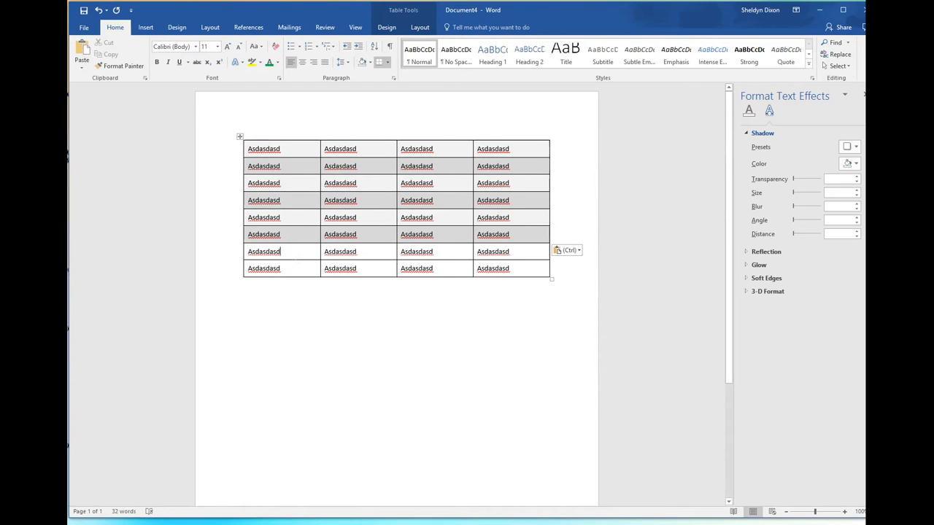
{"action": "key", "text": "ctrl+v"}
{"action": "key", "text": "ctrl+v"}
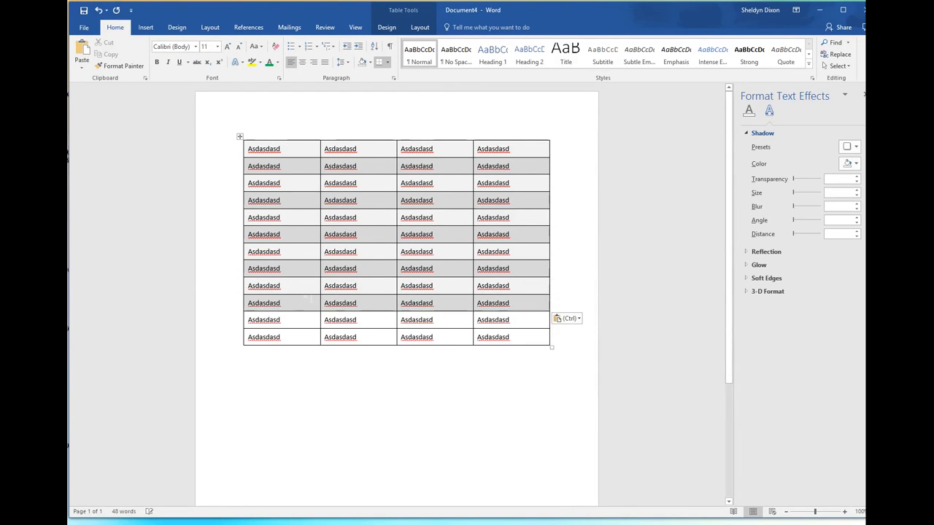
{"action": "key", "text": "ctrl+v"}
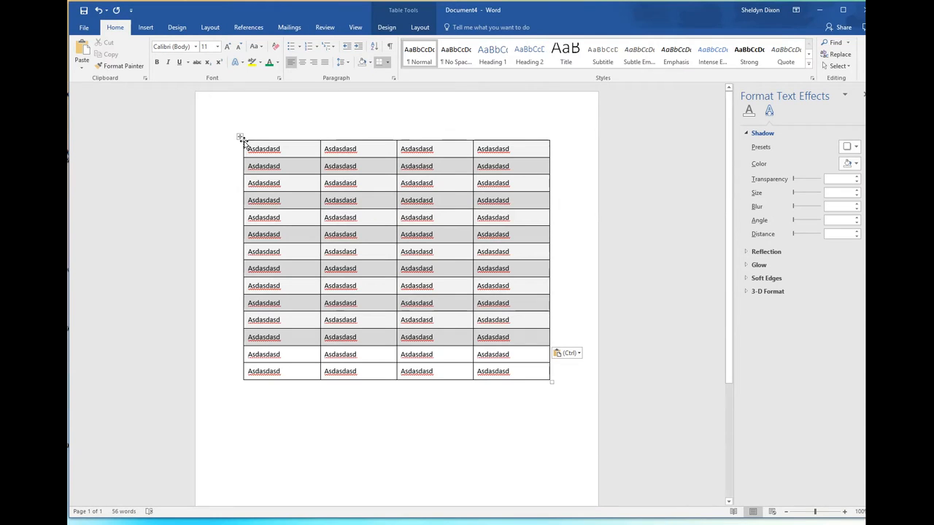
Step: Set the color of all borders of the whole table to white in the Borders and Shading settings
{"action": "left_click", "coordinate": [241, 138]}
{"action": "right_click", "coordinate": [241, 138]}
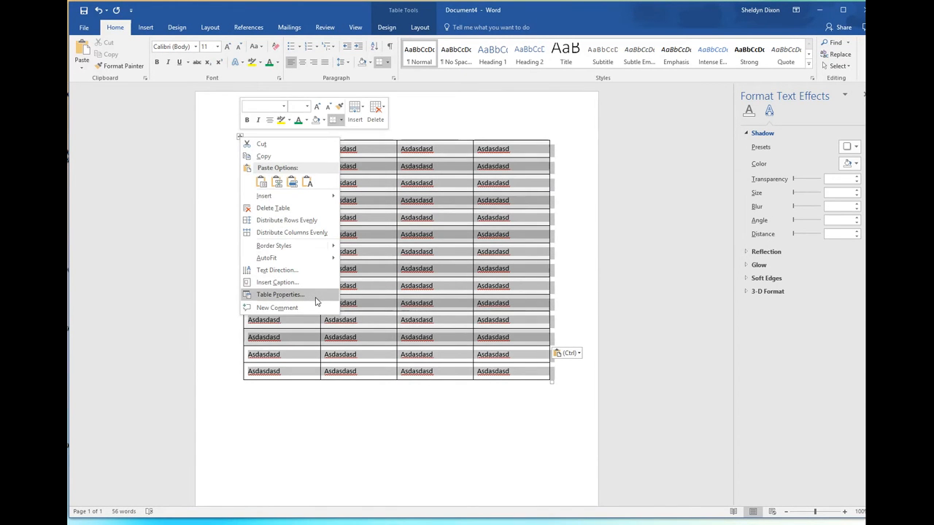
{"action": "left_click", "coordinate": [279, 293]}
{"action": "left_click_drag", "start_coordinate": [419, 151], "coordinate": [516, 151]}
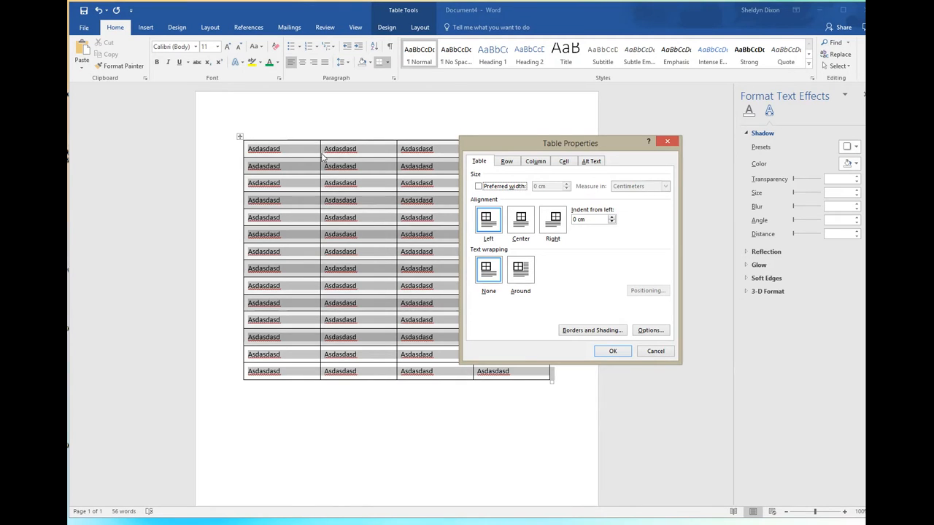
{"action": "left_click", "coordinate": [583, 332]}
{"action": "left_click_drag", "start_coordinate": [364, 162], "coordinate": [475, 162]}
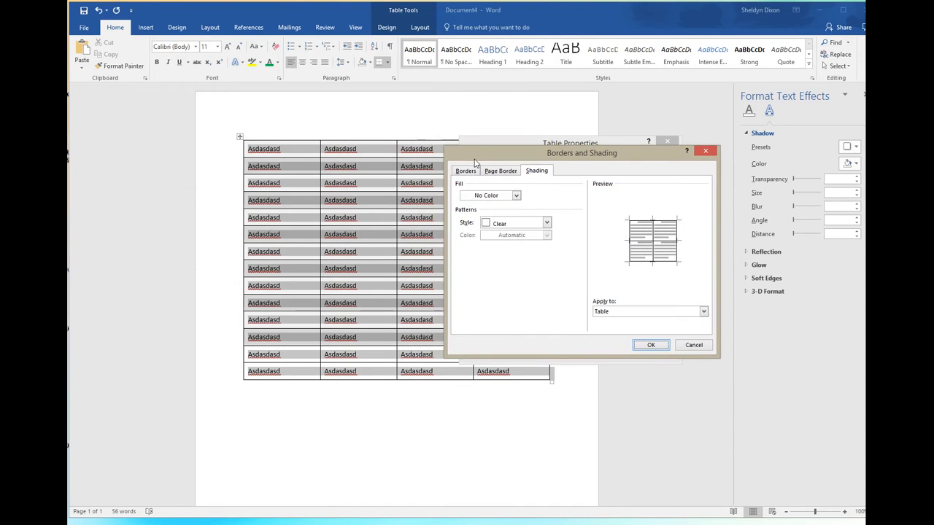
{"action": "left_click", "coordinate": [466, 172]}
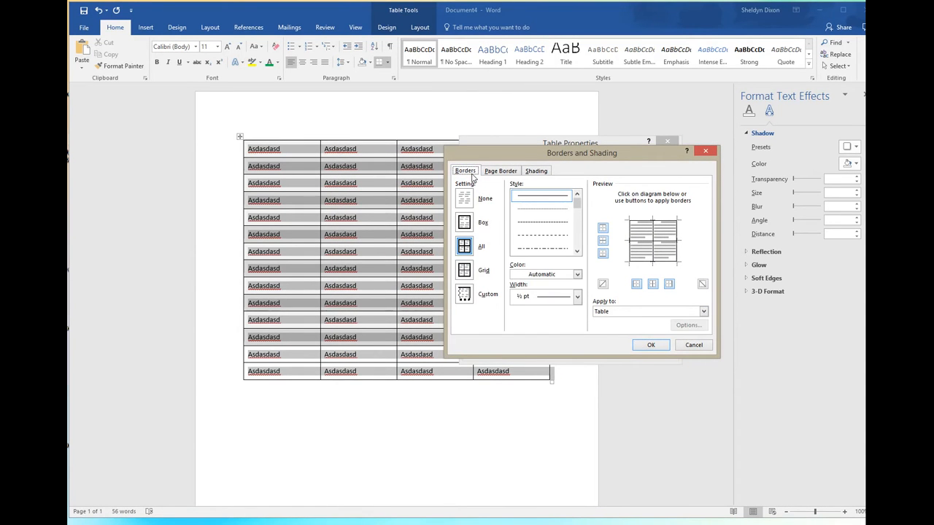
{"action": "left_click", "coordinate": [577, 274]}
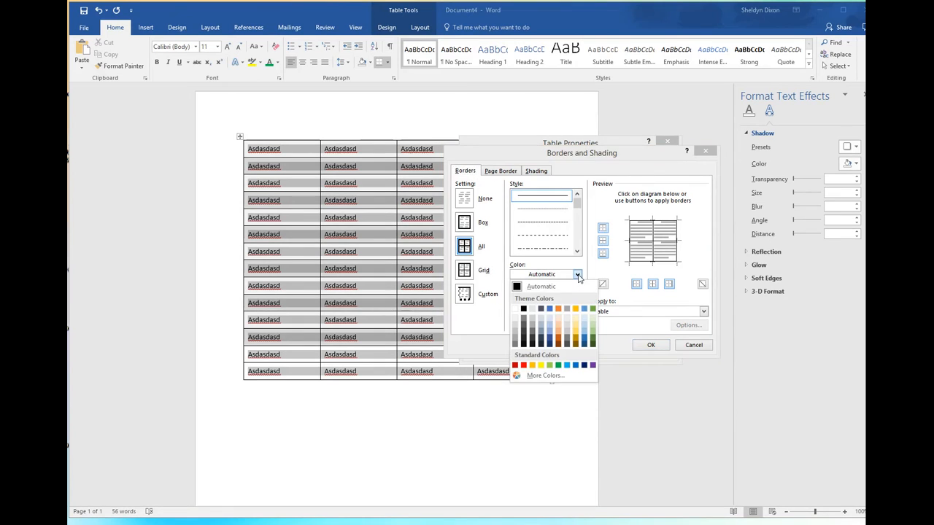
{"action": "left_click", "coordinate": [515, 309]}
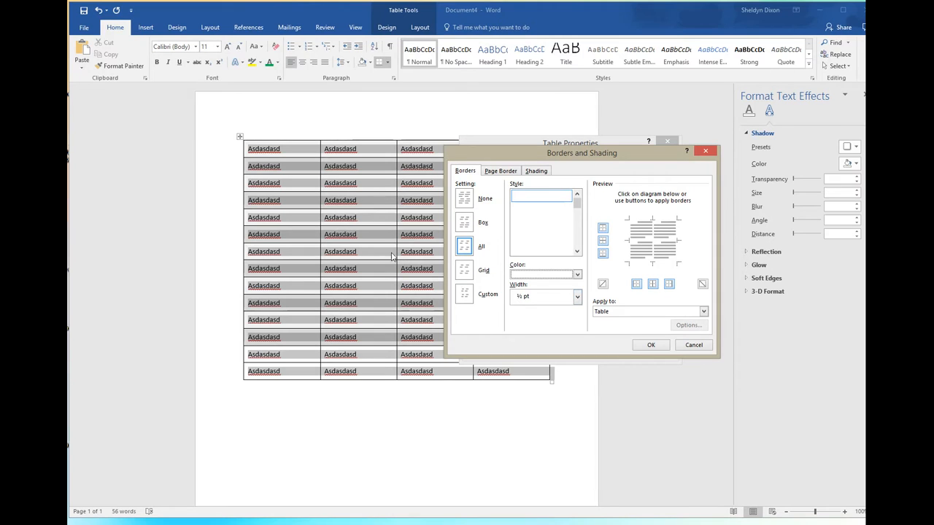
Step: Set the width of the table's white borders to 3 pt and apply the border settings
{"action": "left_click", "coordinate": [537, 301]}
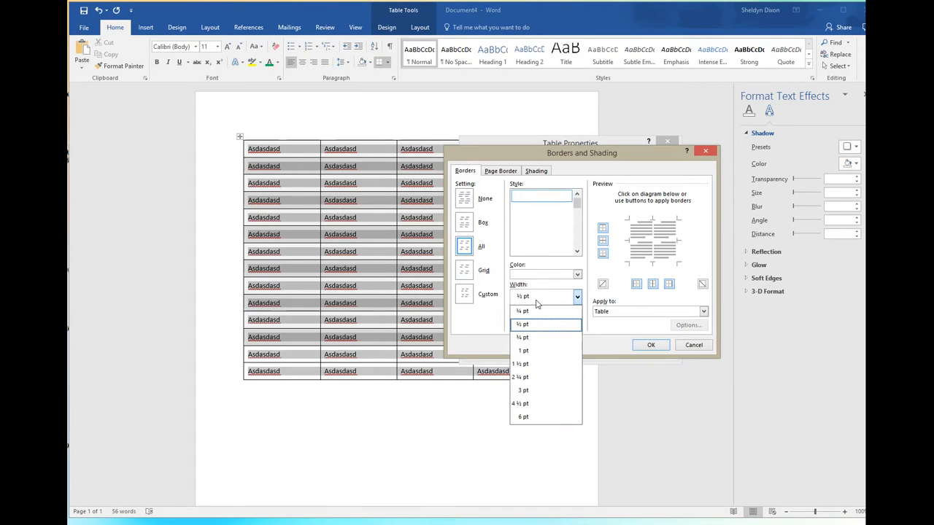
{"action": "left_click", "coordinate": [552, 391]}
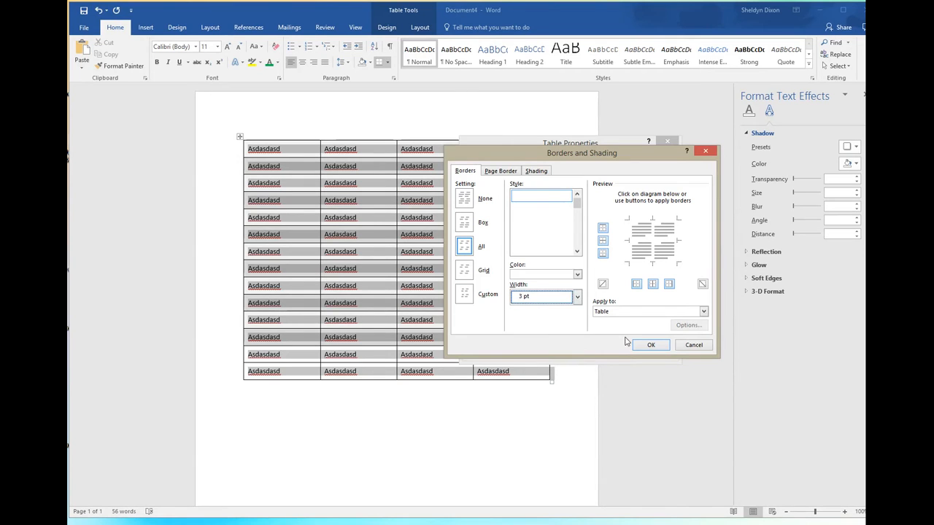
{"action": "left_click", "coordinate": [651, 346]}
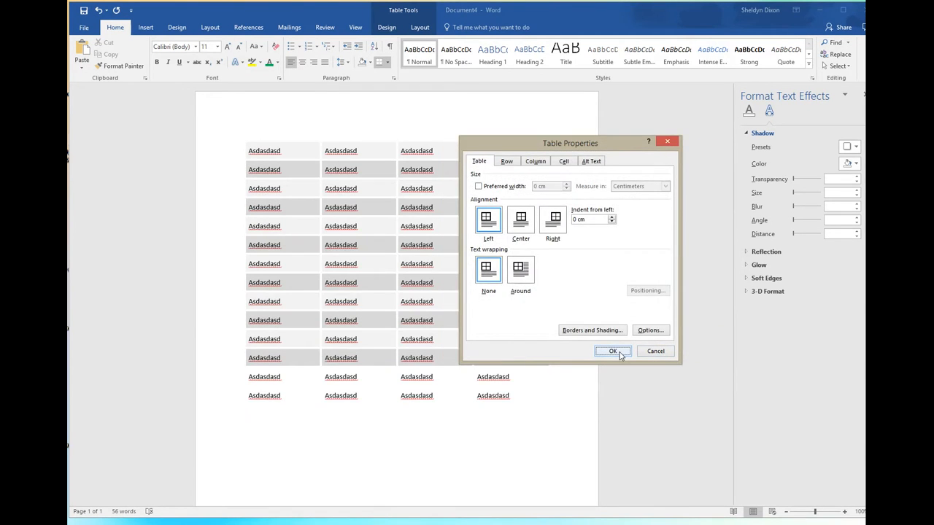
{"action": "left_click", "coordinate": [618, 355]}
{"action": "left_click", "coordinate": [490, 148]}
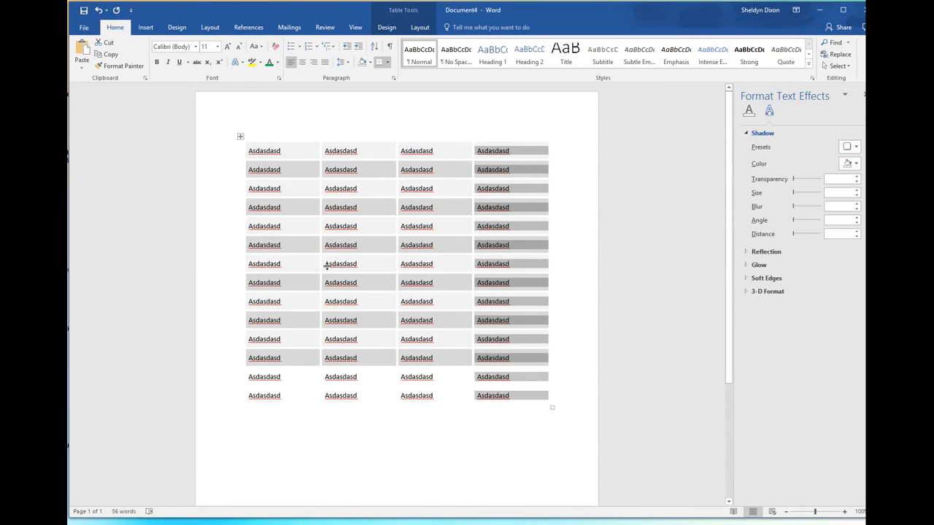
{"action": "left_click", "coordinate": [588, 175]}
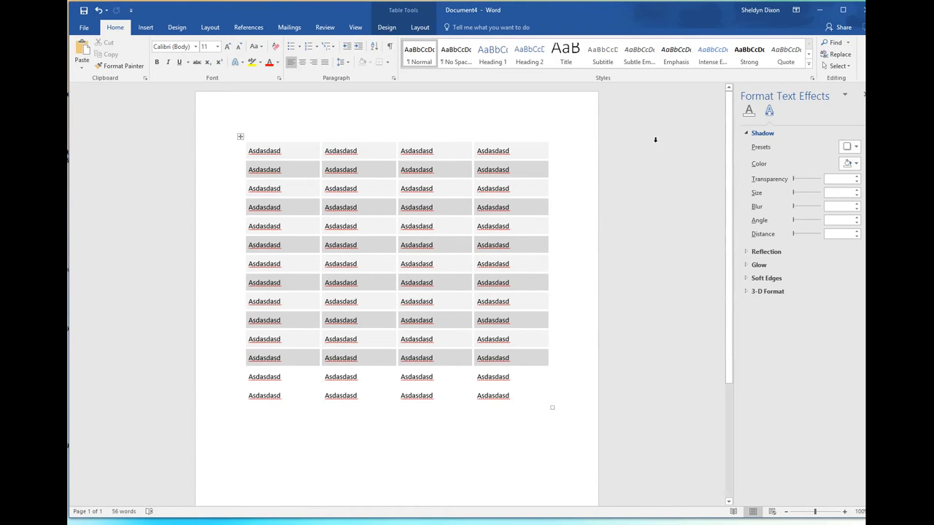
Step: Undo and redo the border formatting to compare the table with and without the white borders
{"action": "key", "text": "ctrl+a"}
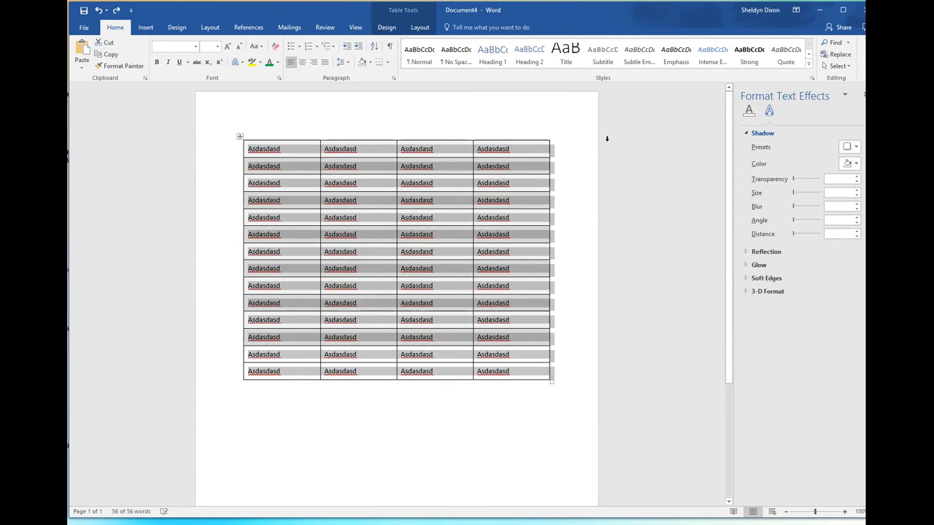
{"action": "left_click", "coordinate": [604, 147]}
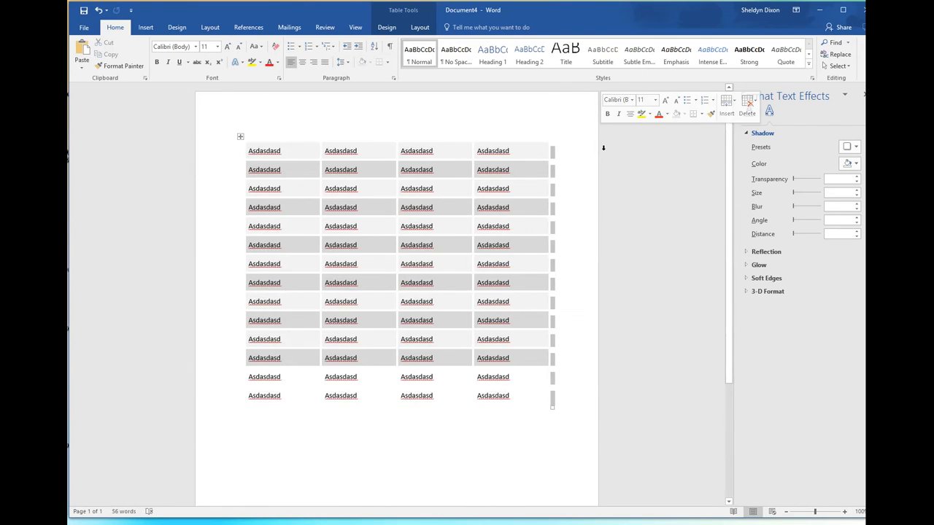
{"action": "key", "text": "ctrl+z"}
{"action": "key", "text": "ctrl+a"}
{"action": "key", "text": "ctrl+y"}
{"action": "left_click", "coordinate": [592, 158]}
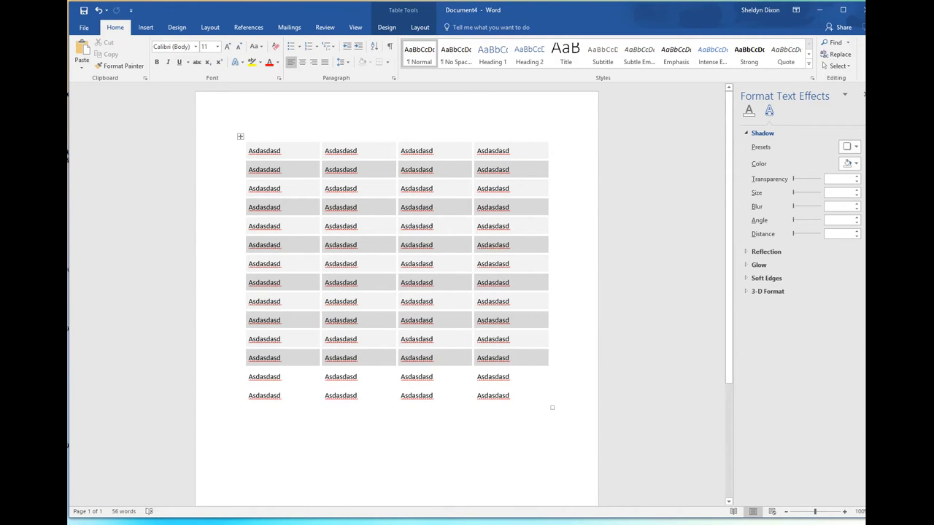
Step: Set the font color of all the table's text to Black, Text 1, Lighter 50%
{"action": "left_click", "coordinate": [299, 154]}
{"action": "key", "text": "ctrl+a"}
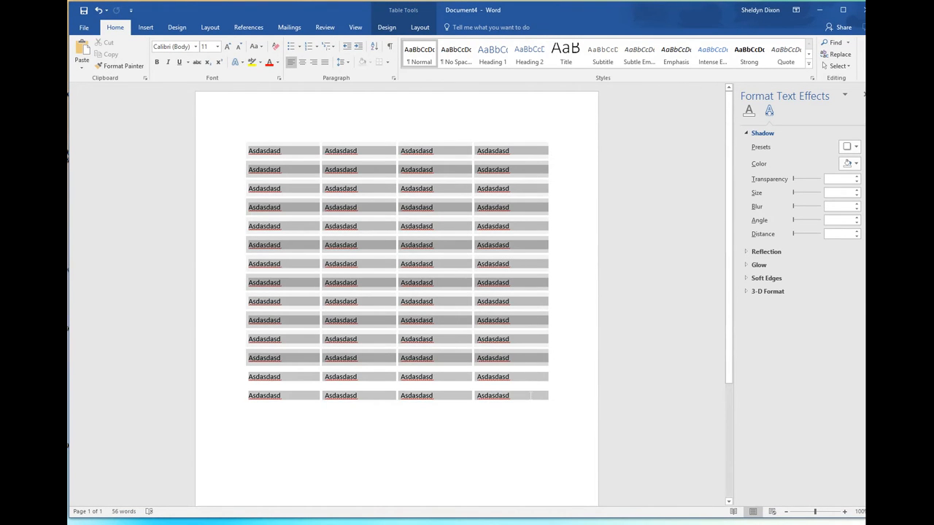
{"action": "left_click", "coordinate": [277, 63]}
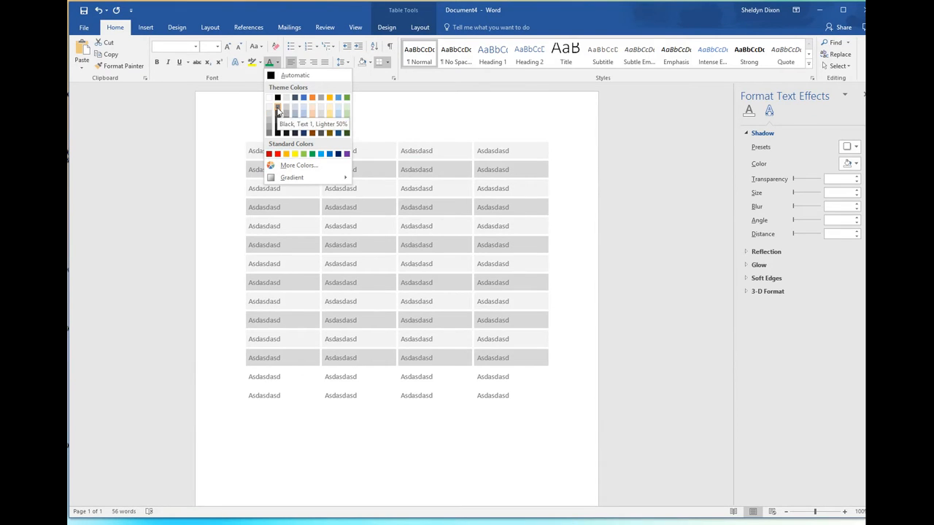
{"action": "left_click", "coordinate": [278, 108]}
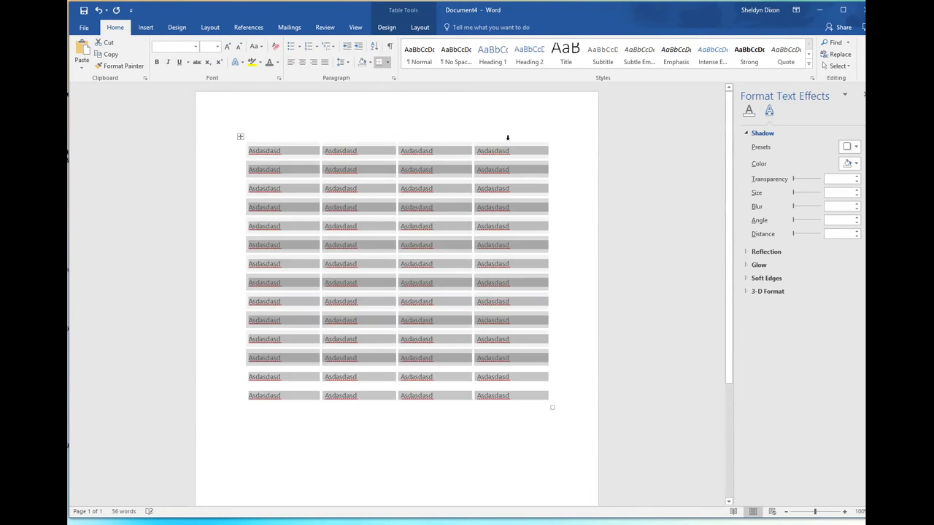
{"action": "left_click", "coordinate": [506, 137]}
{"action": "left_click", "coordinate": [550, 151]}
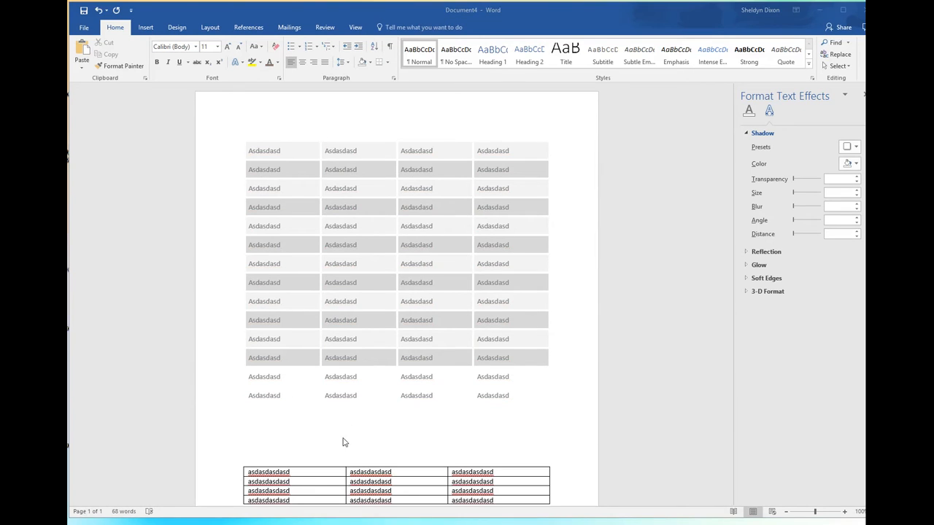
{"action": "left_click", "coordinate": [346, 442]}
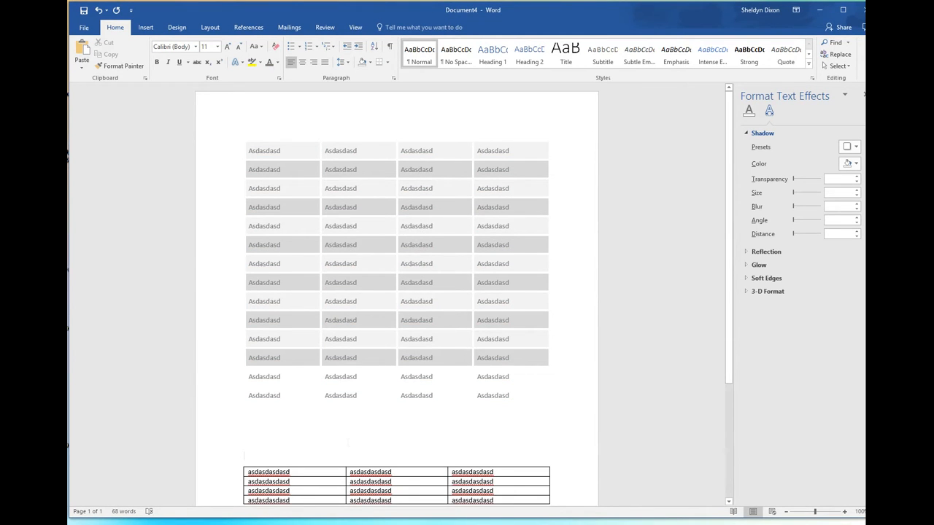
{"action": "scroll", "coordinate": [347, 442], "scroll_direction": "down", "scroll_amount": 1}
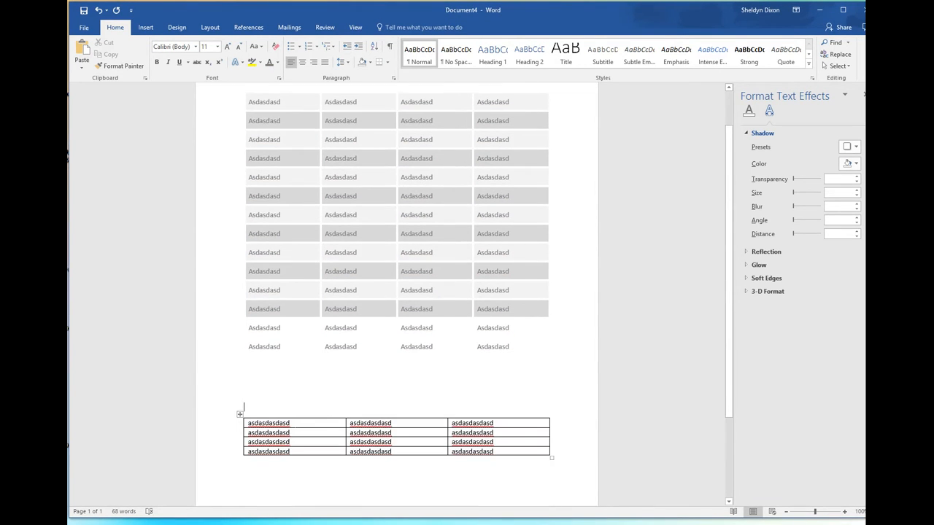
{"action": "left_click_drag", "start_coordinate": [289, 423], "coordinate": [472, 452]}
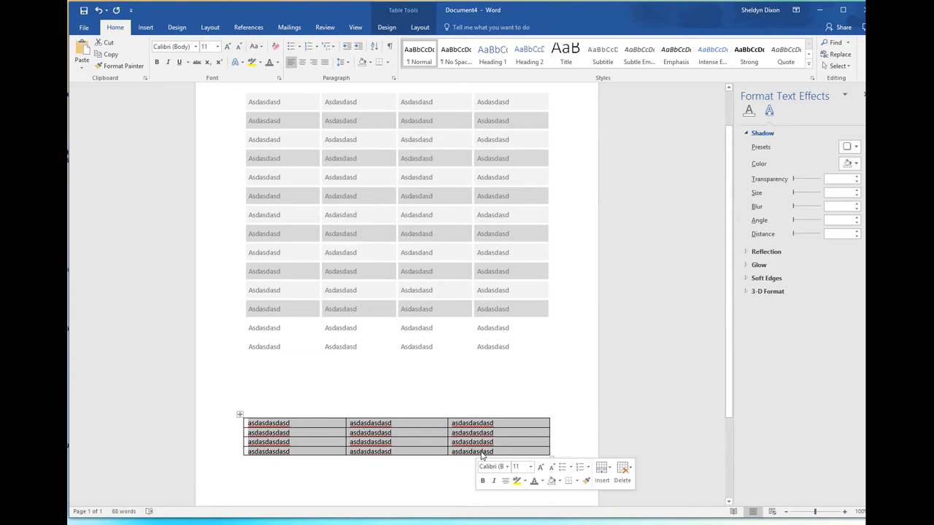
{"action": "left_click", "coordinate": [414, 392]}
{"action": "scroll", "coordinate": [365, 190], "scroll_direction": "up", "scroll_amount": 1}
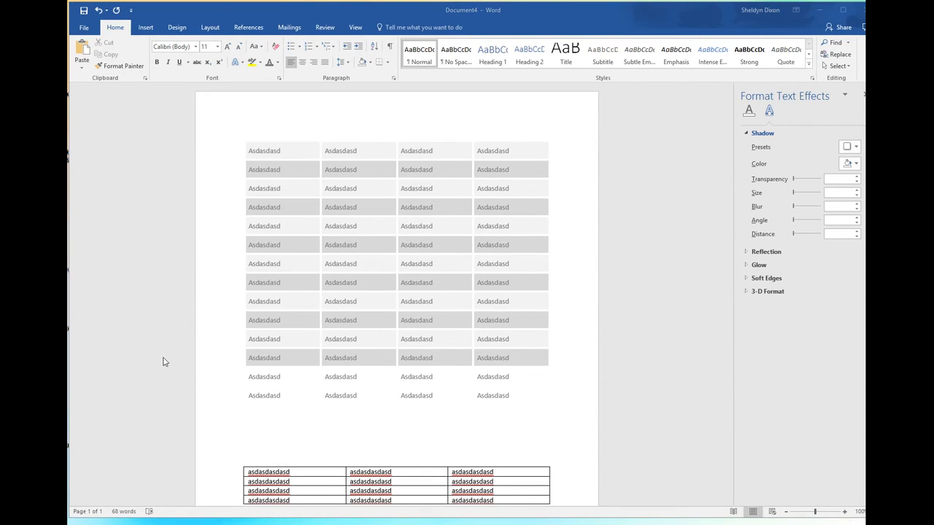
Step: Delete the entire first unshaded row below the last dark grey row of the upper table
{"action": "left_click", "coordinate": [286, 385]}
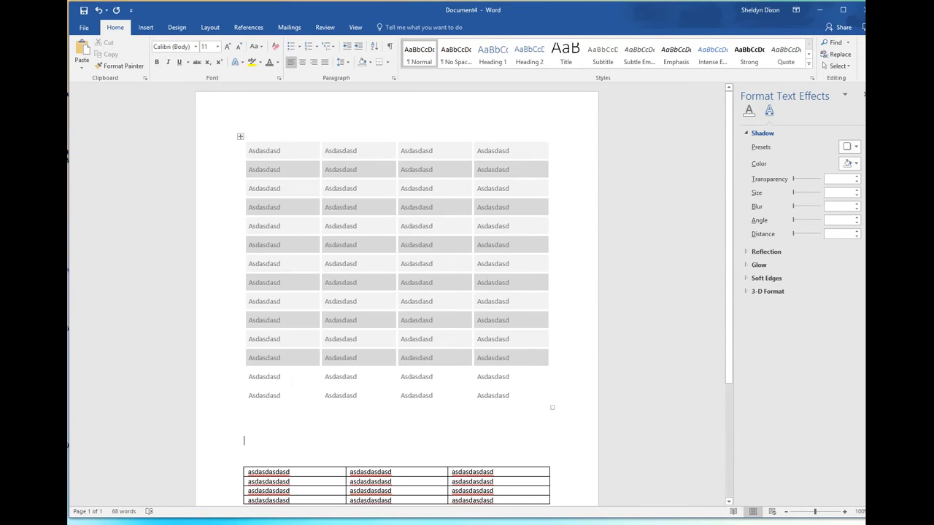
{"action": "left_click_drag", "start_coordinate": [290, 381], "coordinate": [516, 380]}
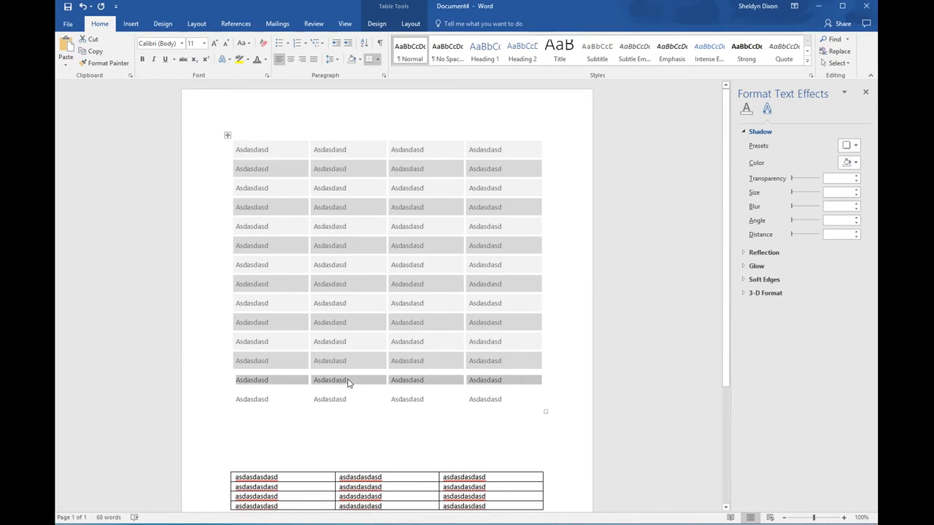
{"action": "right_click", "coordinate": [348, 382]}
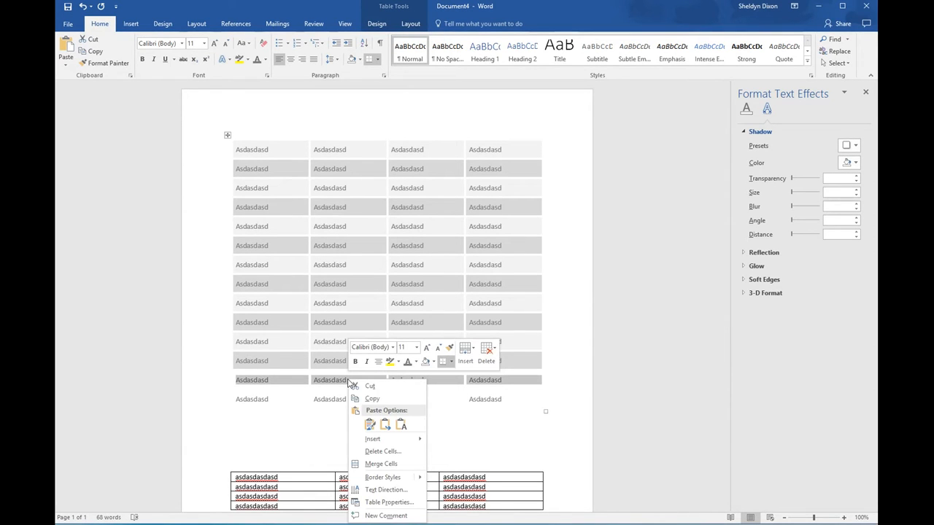
{"action": "left_click", "coordinate": [404, 454]}
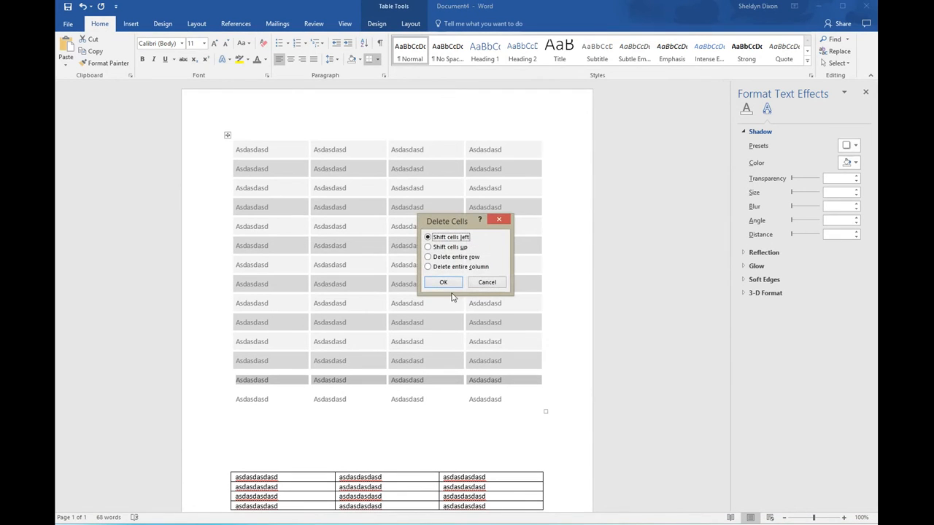
{"action": "left_click_drag", "start_coordinate": [458, 223], "coordinate": [558, 231]}
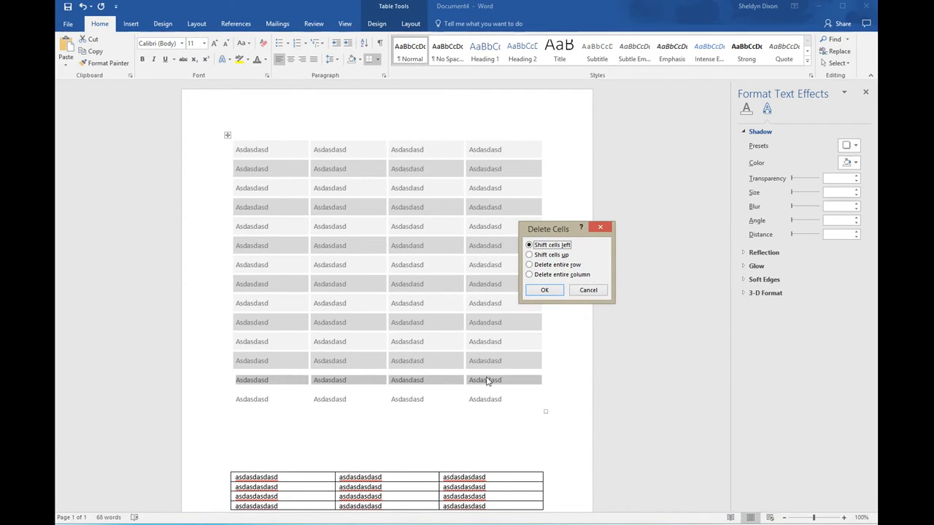
{"action": "left_click", "coordinate": [556, 267]}
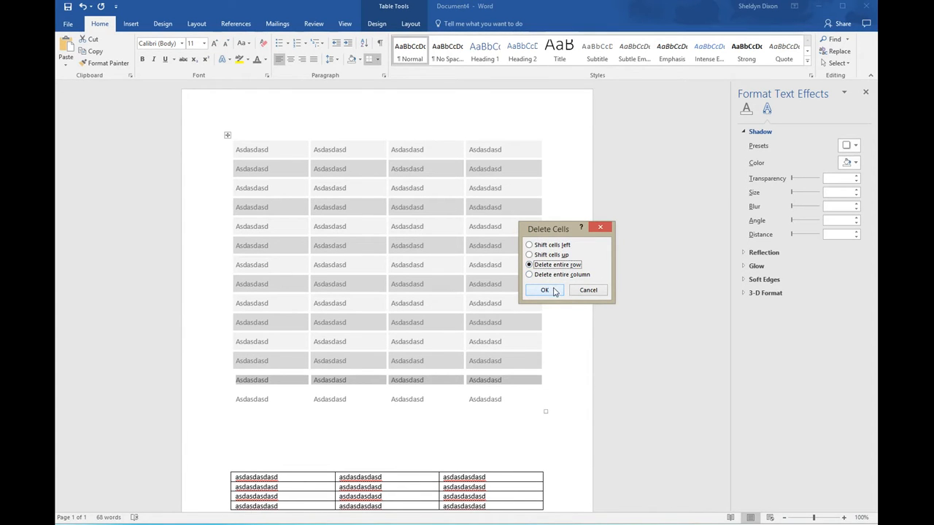
{"action": "left_click", "coordinate": [553, 290]}
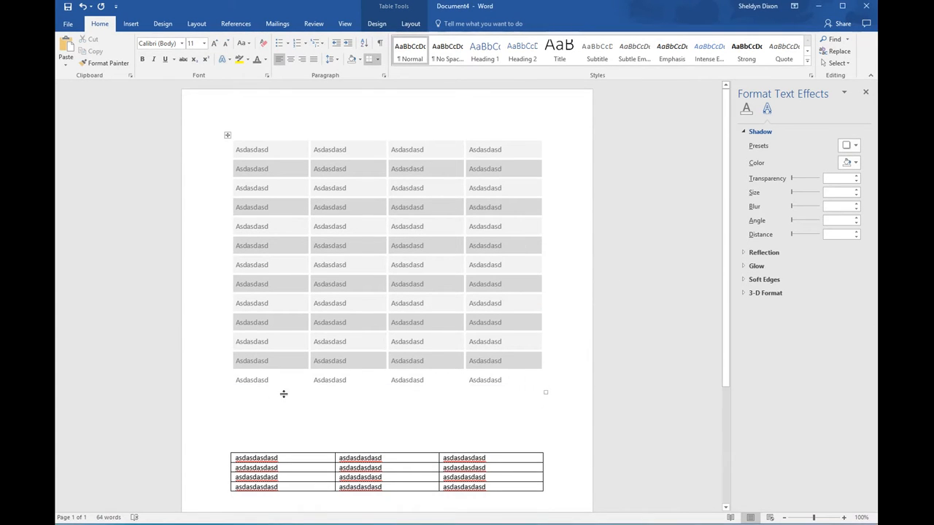
Step: Delete the remaining unshaded row at the end of the upper table as an entire row
{"action": "left_click_drag", "start_coordinate": [237, 380], "coordinate": [494, 379]}
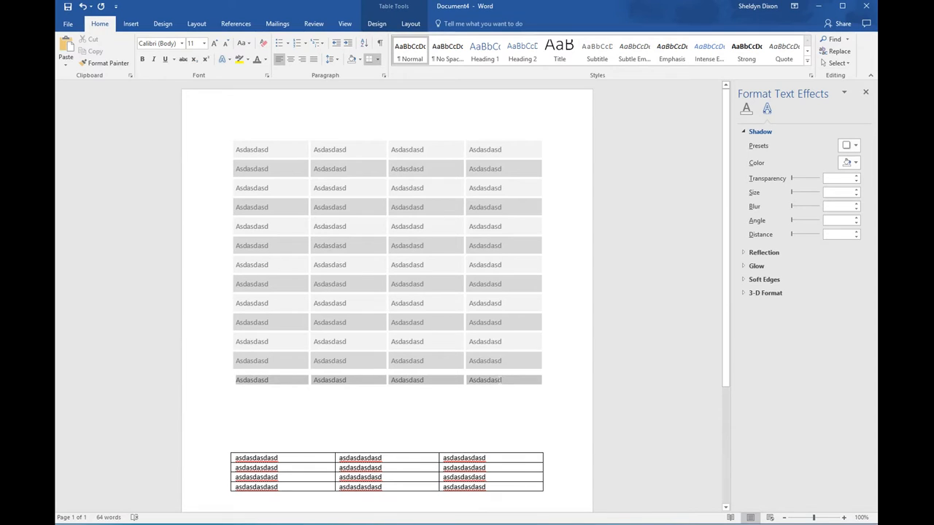
{"action": "right_click", "coordinate": [494, 379]}
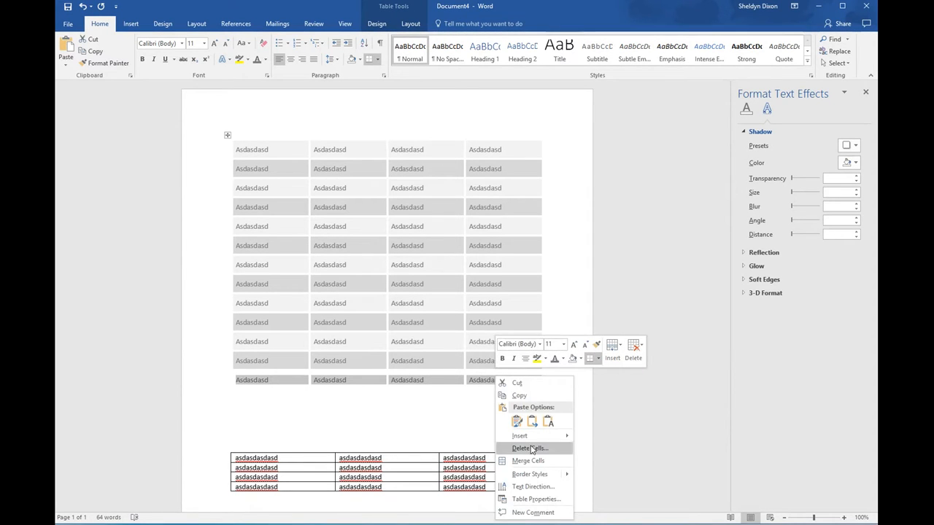
{"action": "left_click", "coordinate": [531, 448]}
{"action": "left_click", "coordinate": [560, 266]}
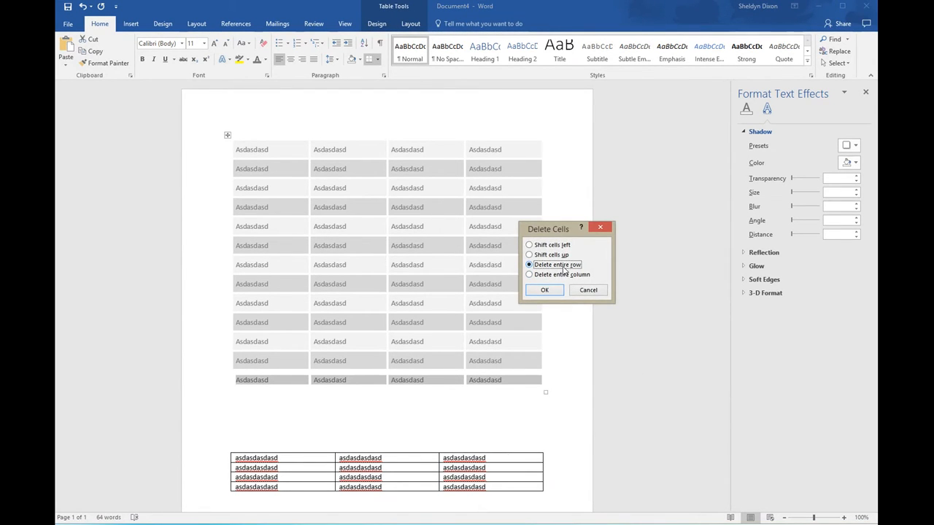
{"action": "left_click", "coordinate": [544, 290]}
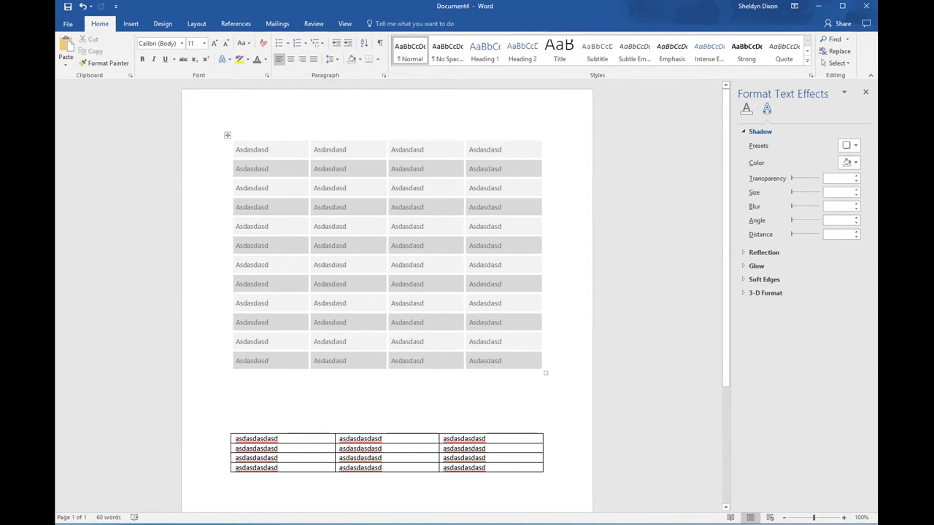
Step: Insert a new row above the light grey second-to-last row of the upper table
{"action": "left_click", "coordinate": [288, 341]}
{"action": "right_click", "coordinate": [278, 347]}
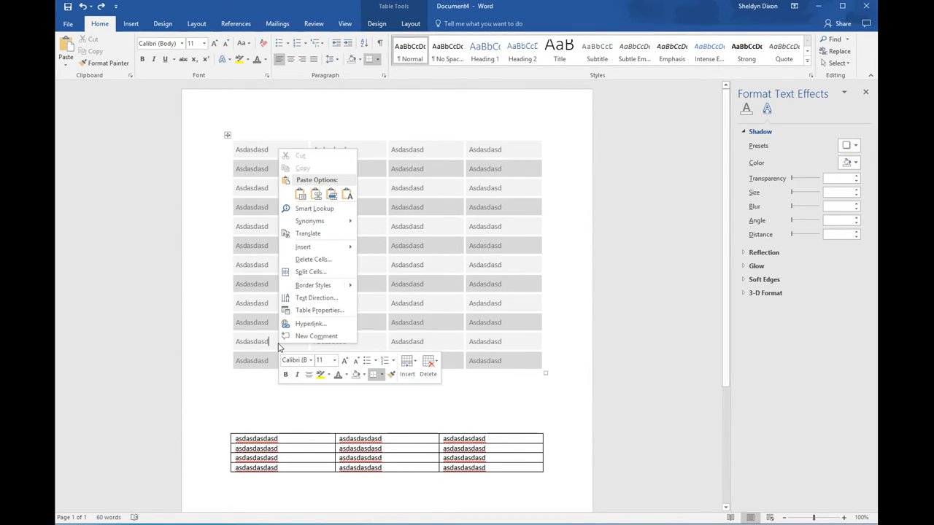
{"action": "mouse_move", "coordinate": [304, 250]}
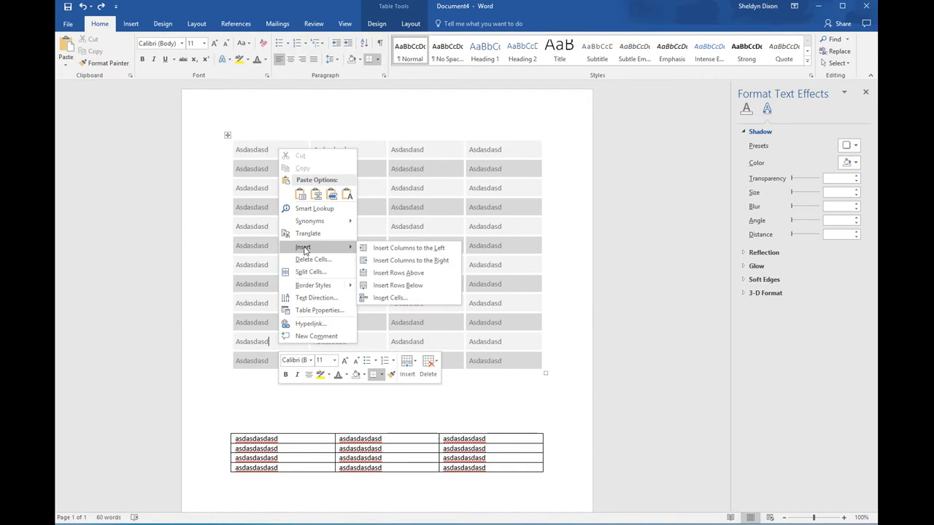
{"action": "left_click", "coordinate": [445, 276]}
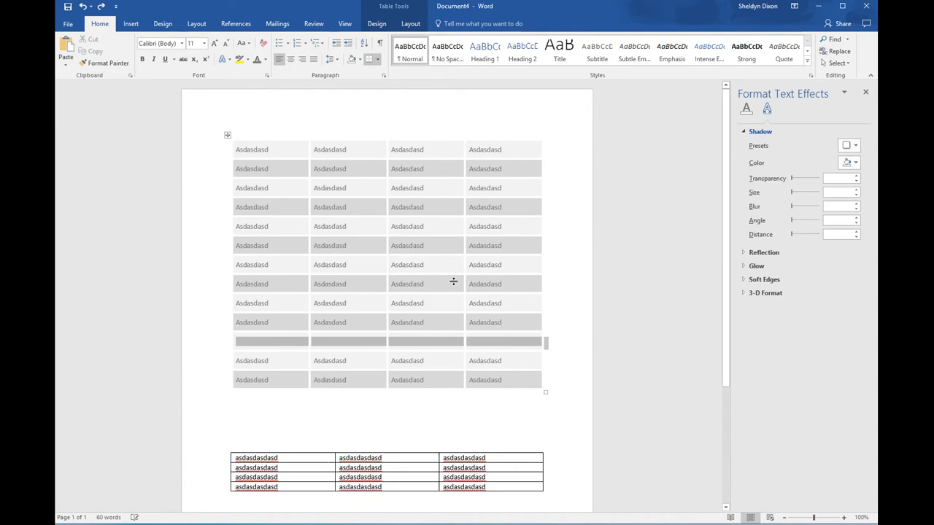
Step: Enter "New text" in the first two cells of the newly inserted row
{"action": "left_click_drag", "start_coordinate": [235, 340], "coordinate": [510, 341]}
{"action": "left_click", "coordinate": [244, 345]}
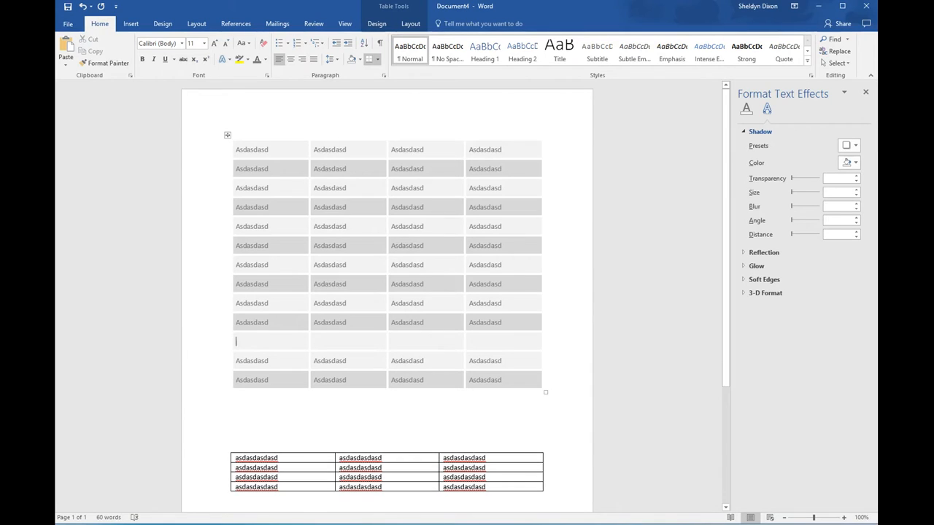
{"action": "type", "text": "New Itext"}
{"action": "key", "text": "Tab"}
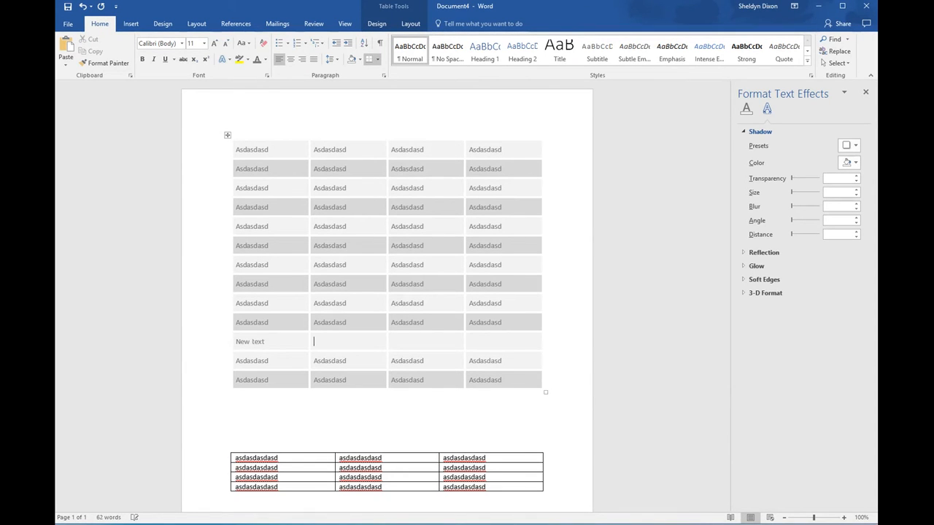
{"action": "type", "text": "New text"}
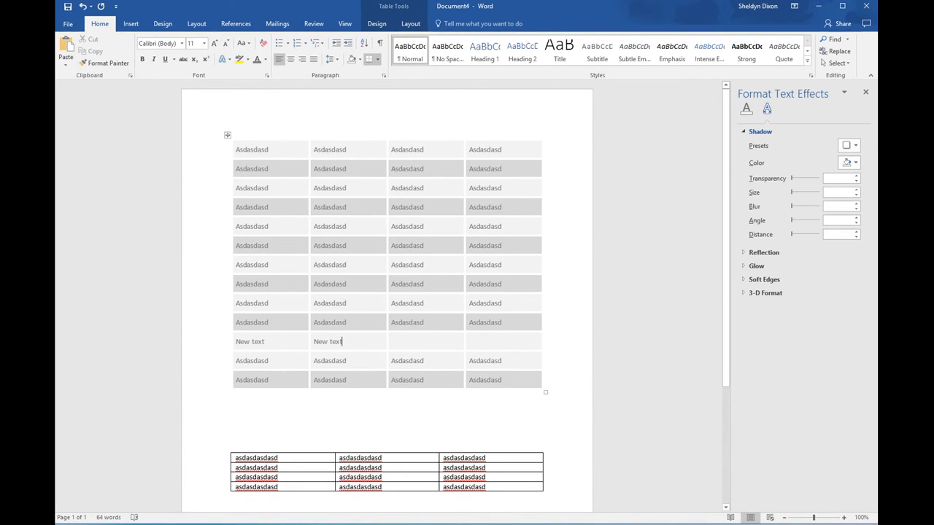
Step: Insert another row below the light grey second-to-last row of the upper table
{"action": "right_click", "coordinate": [278, 365]}
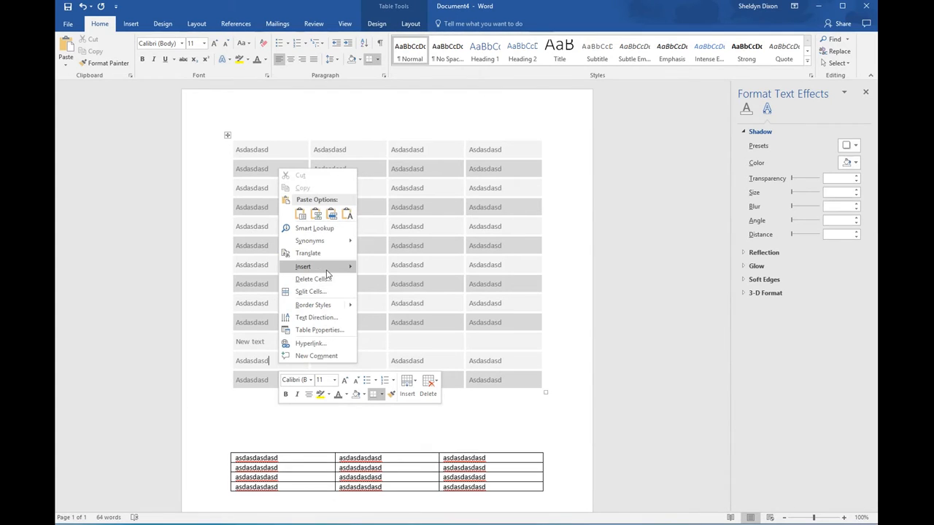
{"action": "mouse_move", "coordinate": [326, 267]}
{"action": "left_click", "coordinate": [441, 305]}
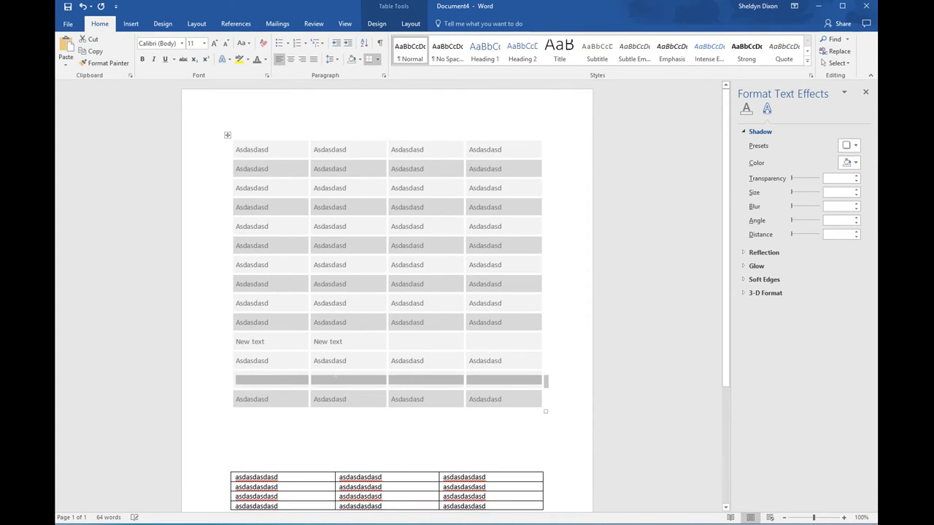
Step: Fill the first two cells of the empty row above the table's last row with "New text"
{"action": "left_click", "coordinate": [288, 385]}
{"action": "type", "text": "Next"}
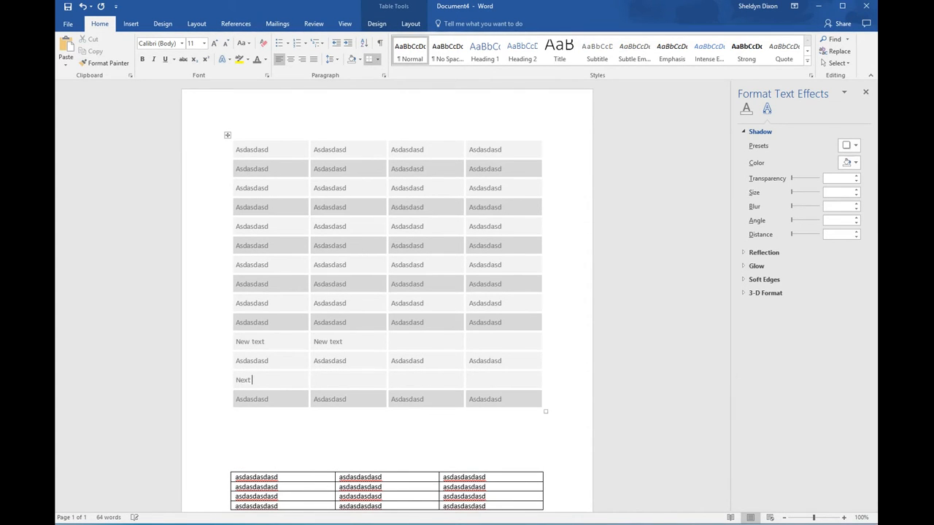
{"action": "key", "text": "BackSpace"}
{"action": "key", "text": "BackSpace"}
{"action": "type", "text": "tex"}
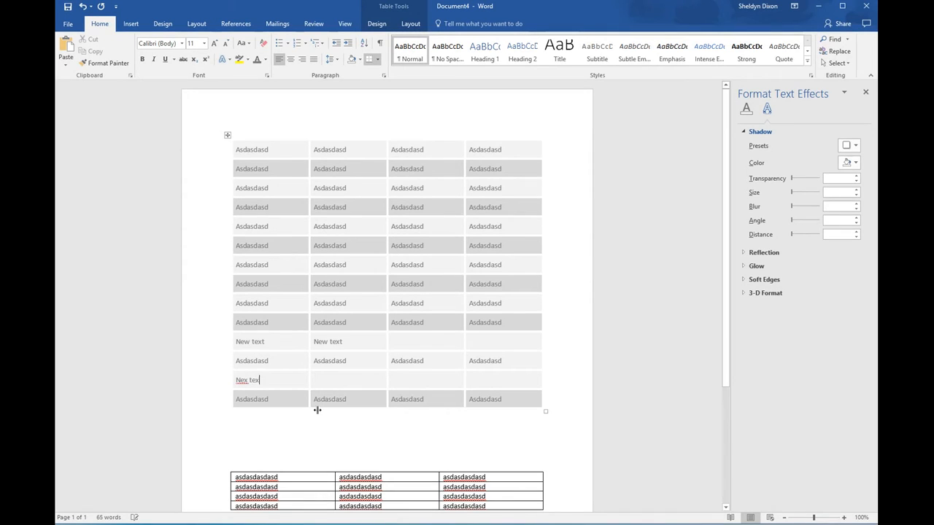
{"action": "type", "text": "t"}
{"action": "key", "text": "Tab"}
{"action": "type", "text": "new text"}
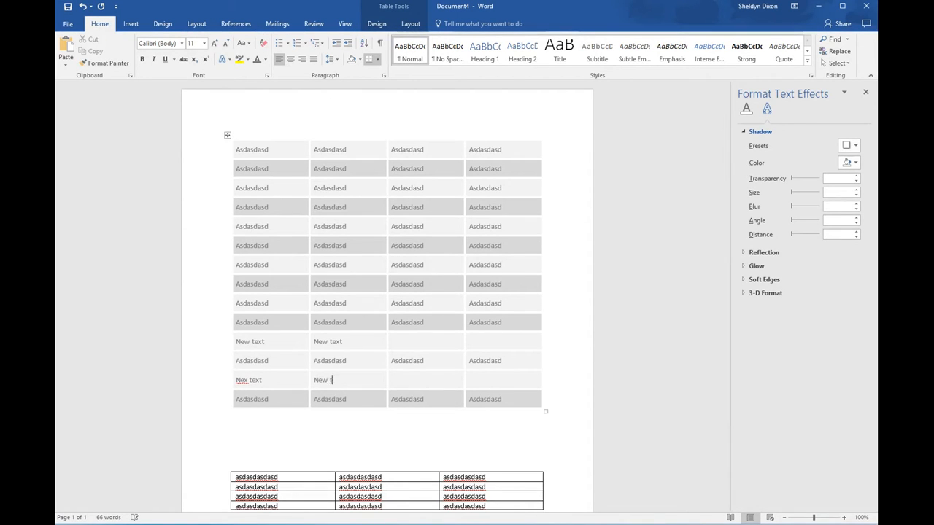
{"action": "double_click", "coordinate": [243, 380]}
{"action": "type", "text": "New"}
Step: Undo both row insertions and the text entered in them
{"action": "left_click_drag", "start_coordinate": [250, 341], "coordinate": [496, 380]}
{"action": "left_click", "coordinate": [496, 380]}
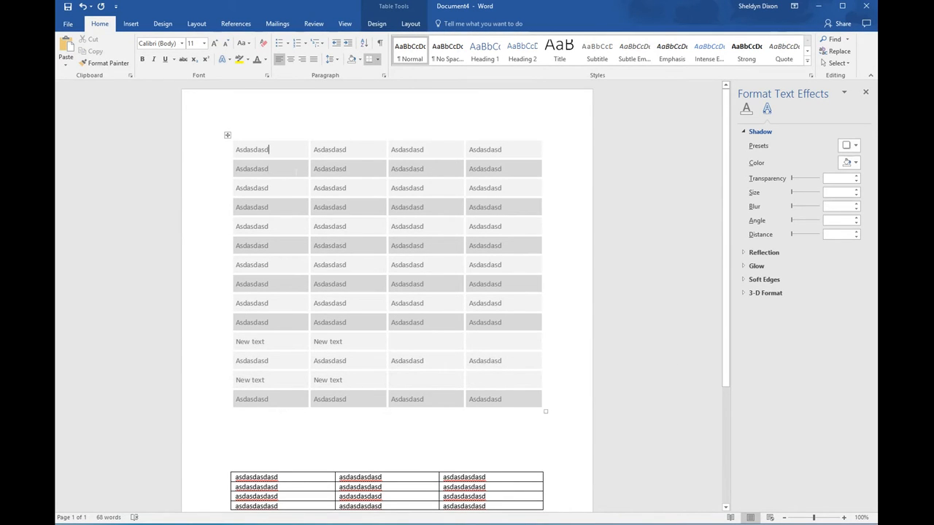
{"action": "key", "text": "Down"}
{"action": "key", "text": "ctrl+z"}
{"action": "key", "text": "ctrl+z"}
{"action": "key", "text": "ctrl+z"}
{"action": "key", "text": "ctrl+z"}
{"action": "key", "text": "ctrl+z"}
{"action": "key", "text": "ctrl+z"}
{"action": "key", "text": "ctrl+z"}
{"action": "key", "text": "ctrl+z"}
{"action": "key", "text": "ctrl+z"}
{"action": "key", "text": "ctrl+z"}
{"action": "key", "text": "ctrl+z"}
{"action": "key", "text": "ctrl+z"}
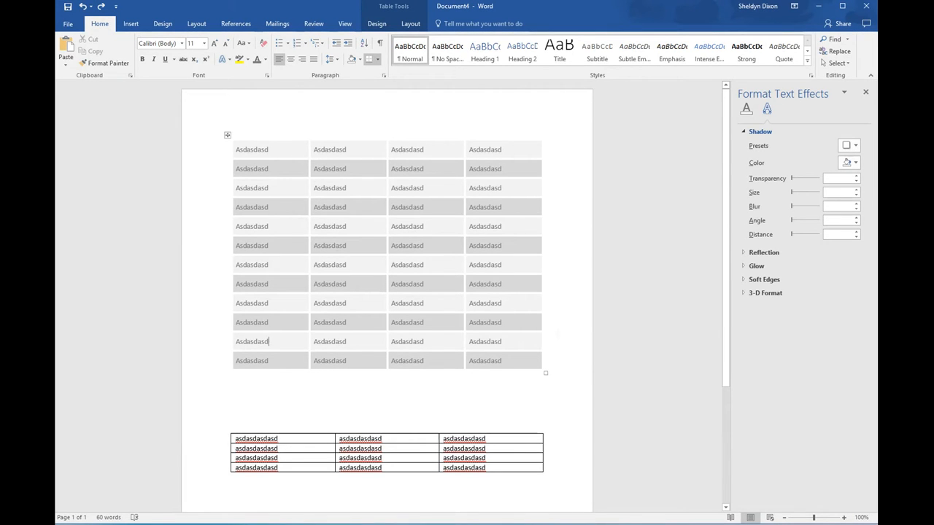
Step: Copy the table's last light and dark grey row pair and paste it four times to extend the alternating pattern
{"action": "left_click_drag", "start_coordinate": [548, 362], "coordinate": [255, 343]}
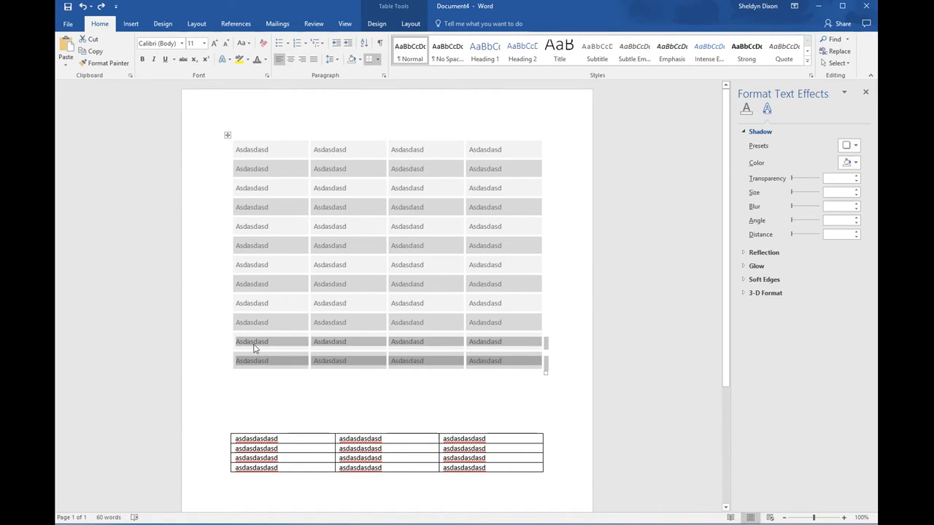
{"action": "type", "text": "Asdasdasd\tAsdasdasd\tAsdasdasd\tAsdasdasd Asdasdasd\tAsdasdasd\tAsdasdasd\tAsdasdasd"}
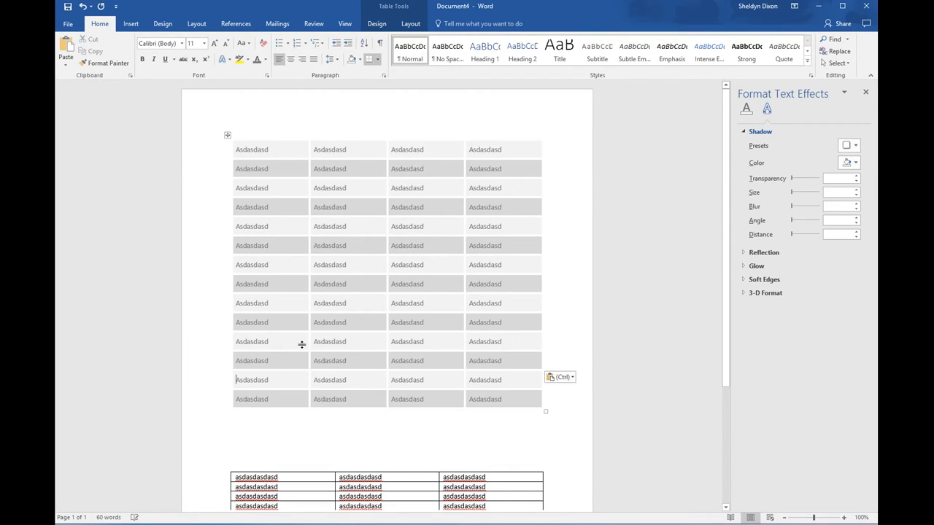
{"action": "type", "text": "Asdasdasd\tAsdasdasd\tAsdasdasd\tAsdasdasd Asdasdasd\tAsdasdasd\tAsdasdasd\tAsdasdasd"}
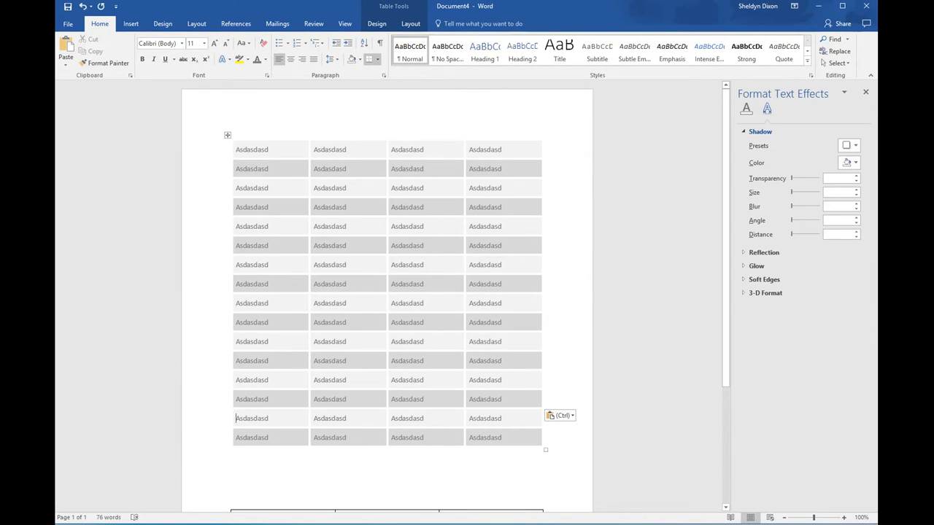
{"action": "type", "text": "Asdasdasd\tAsdasdasd\tAsdasdasd\tAsdasdasd Asdasdasd\tAsdasdasd\tAsdasdasd\tAsdasdasd"}
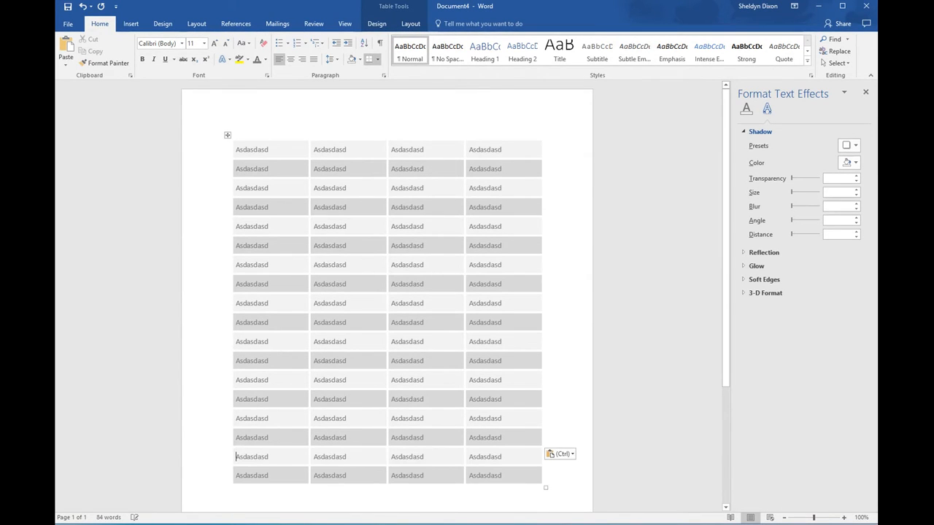
{"action": "type", "text": "Asdasdasd\tAsdasdasd\tAsdasdasd\tAsdasdasd Asdasdasd\tAsdasdasd\tAsdasdasd\tAsdasdasd"}
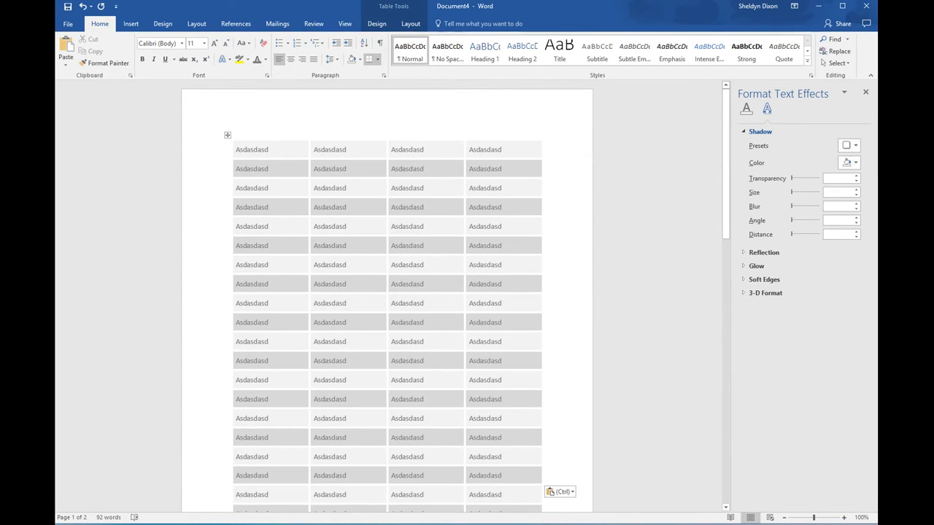
Step: Delete the last two rows of the extended table as entire rows
{"action": "scroll", "coordinate": [438, 306], "scroll_direction": "down", "scroll_amount": 2}
{"action": "left_click_drag", "start_coordinate": [515, 465], "coordinate": [297, 445]}
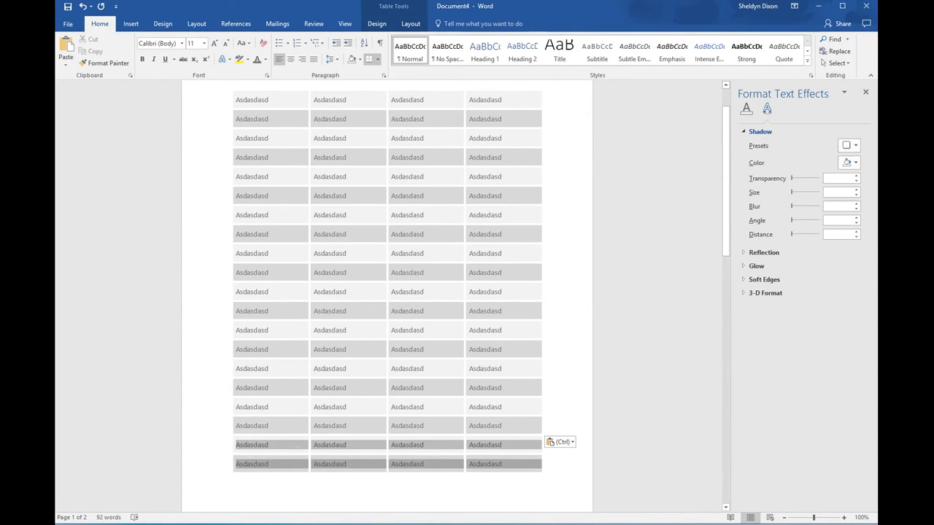
{"action": "right_click", "coordinate": [274, 445]}
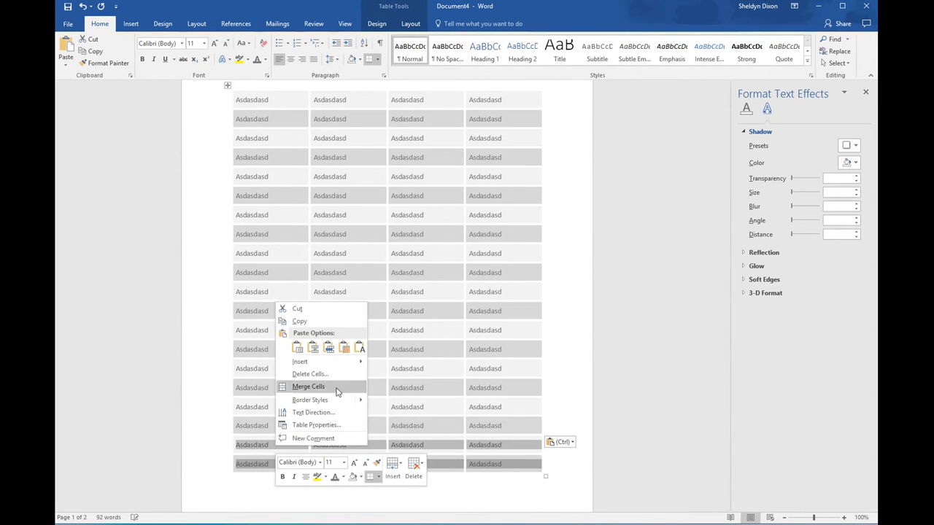
{"action": "left_click", "coordinate": [344, 374]}
{"action": "left_click", "coordinate": [560, 266]}
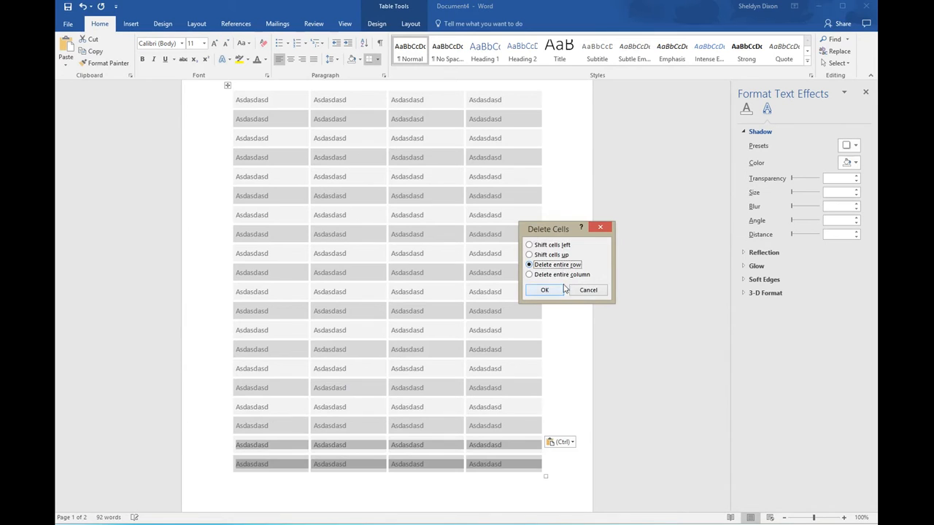
{"action": "left_click", "coordinate": [561, 289]}
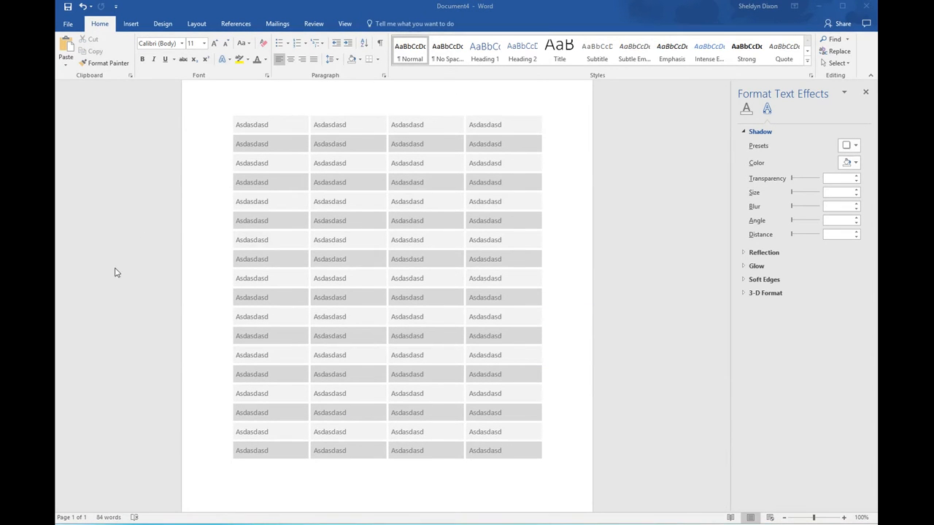
{"action": "left_click_drag", "start_coordinate": [546, 438], "coordinate": [545, 416]}
{"action": "left_click", "coordinate": [272, 413]}
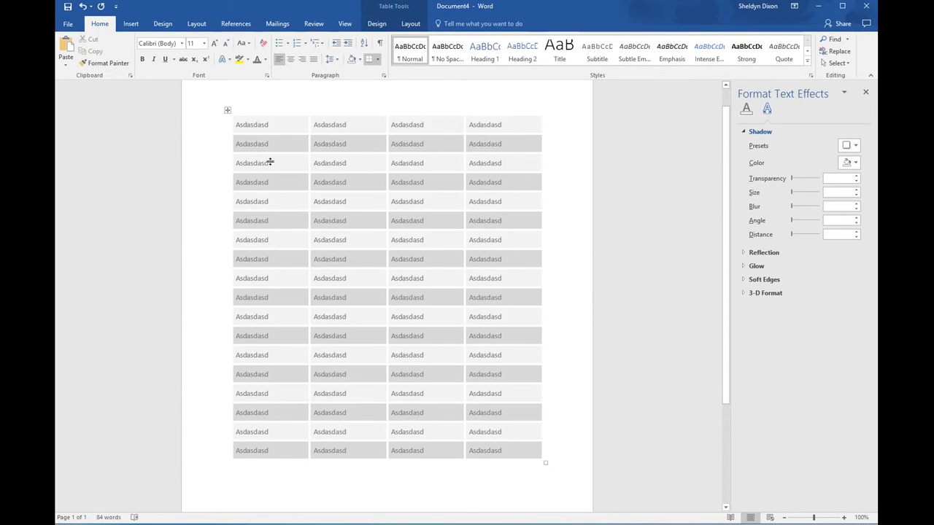
{"action": "left_click_drag", "start_coordinate": [237, 125], "coordinate": [520, 150]}
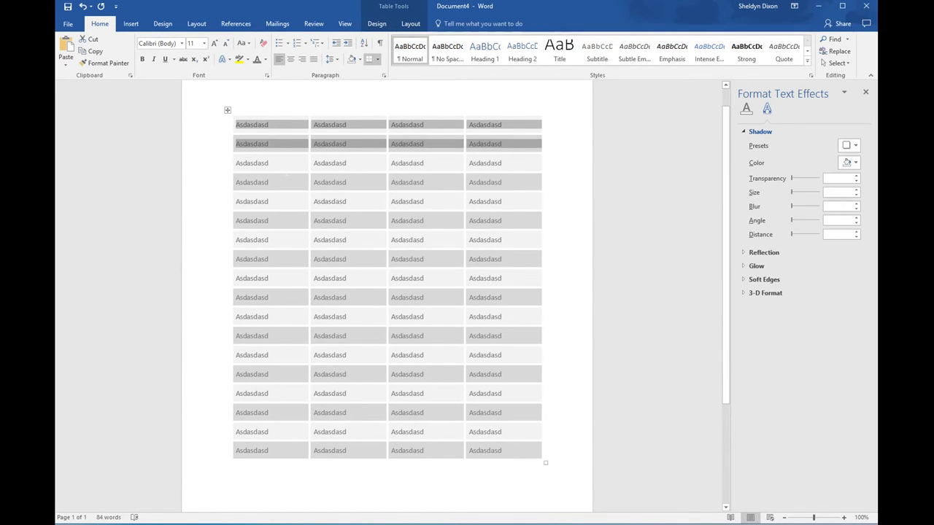
{"action": "left_click", "coordinate": [544, 163]}
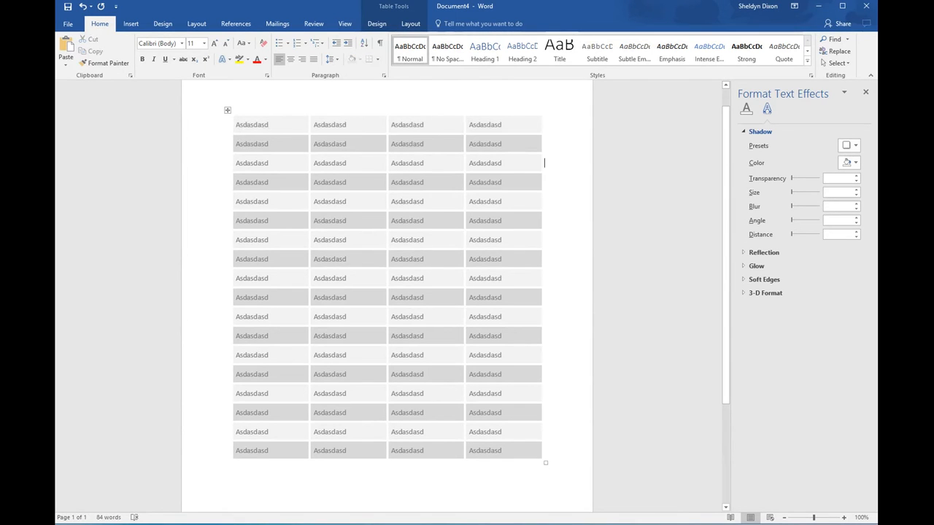
{"action": "left_click_drag", "start_coordinate": [545, 144], "coordinate": [270, 129]}
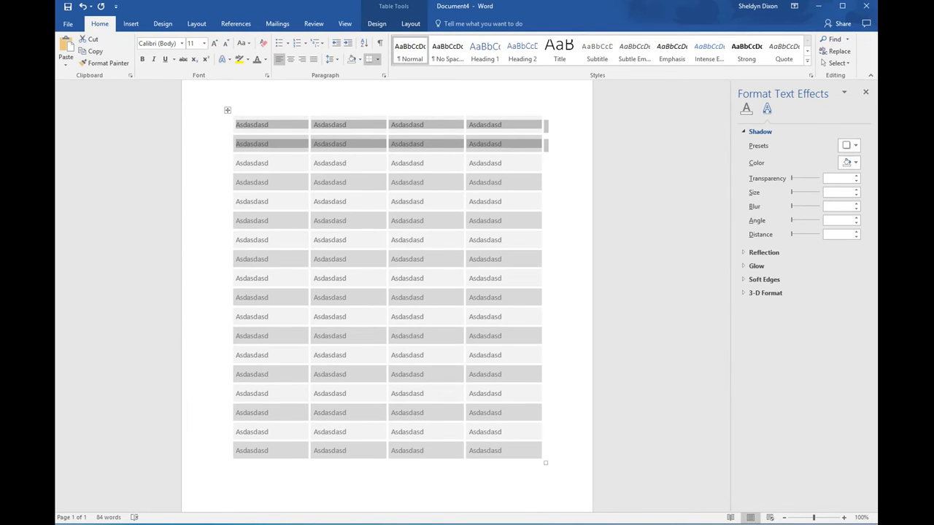
{"action": "left_click", "coordinate": [319, 208]}
{"action": "left_click", "coordinate": [269, 163]}
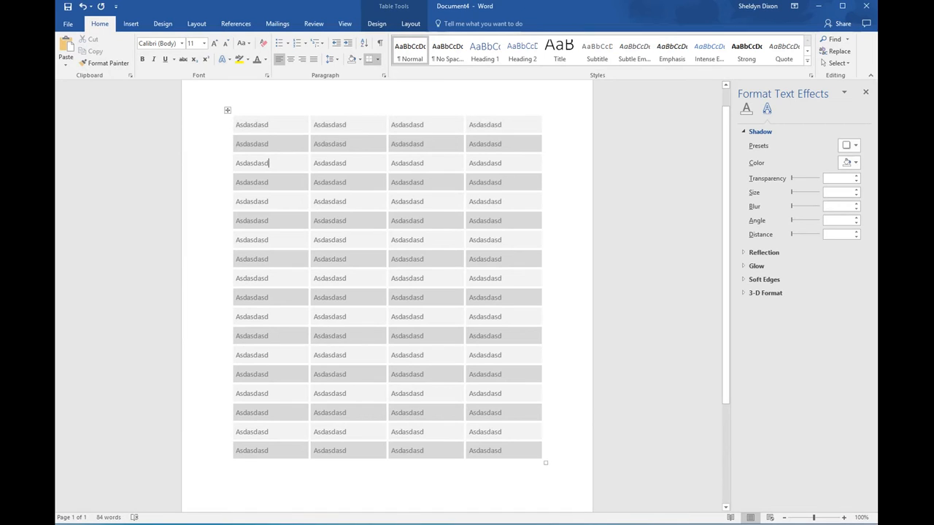
Step: Review the whole table's border style, colour and width options and its shading settings, leaving them unchanged
{"action": "left_click", "coordinate": [228, 111]}
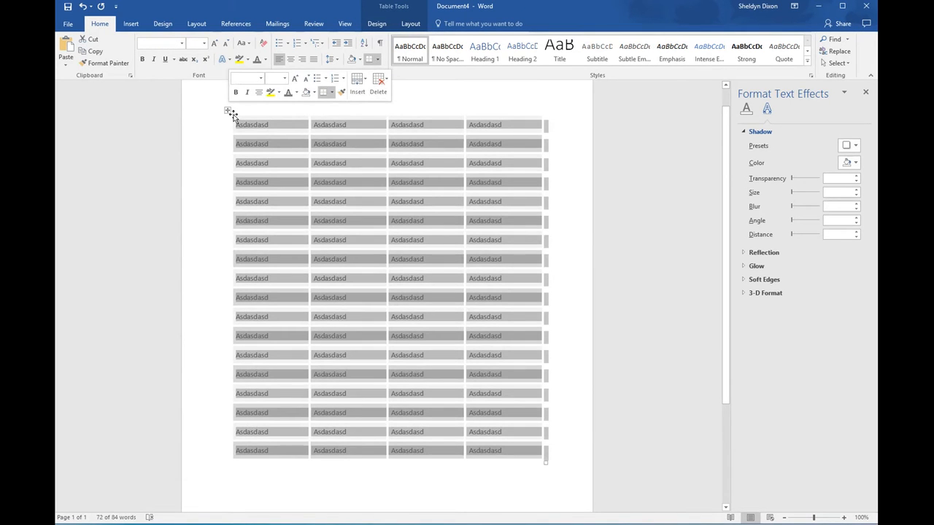
{"action": "right_click", "coordinate": [284, 132]}
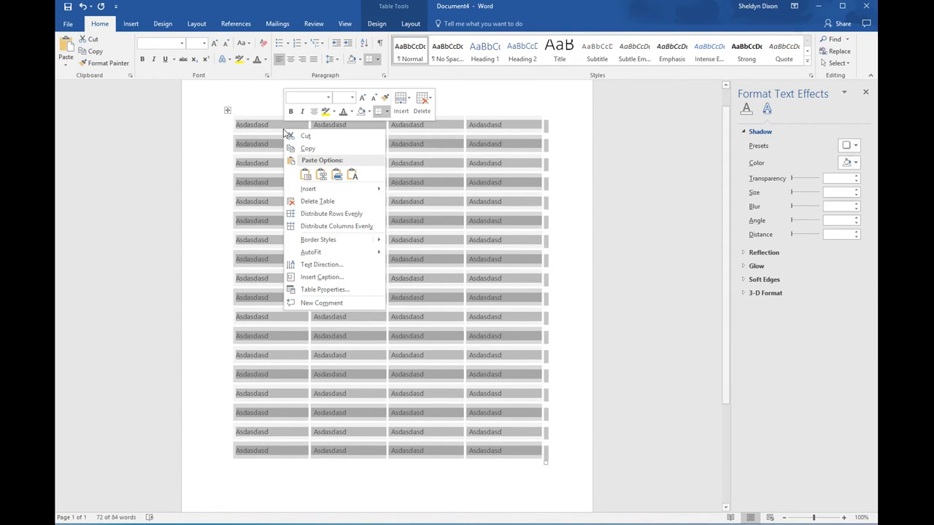
{"action": "left_click", "coordinate": [362, 290]}
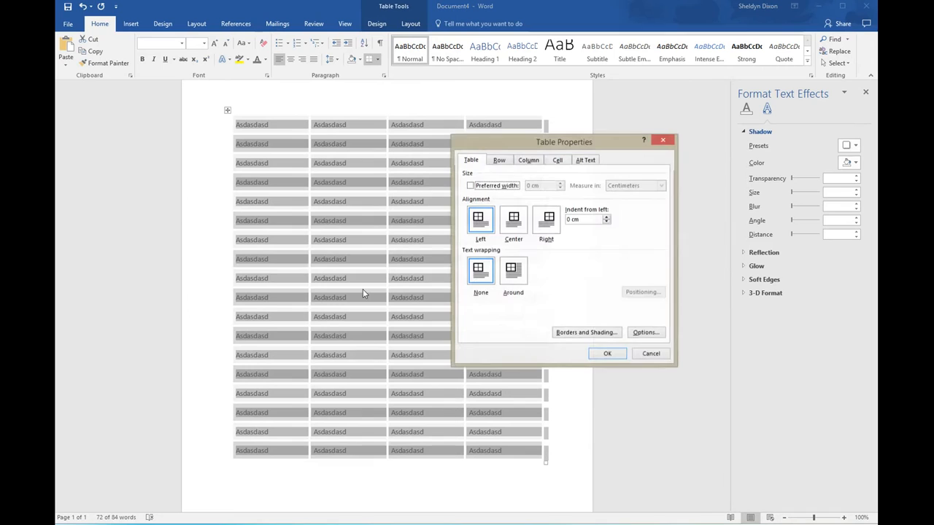
{"action": "left_click", "coordinate": [584, 336]}
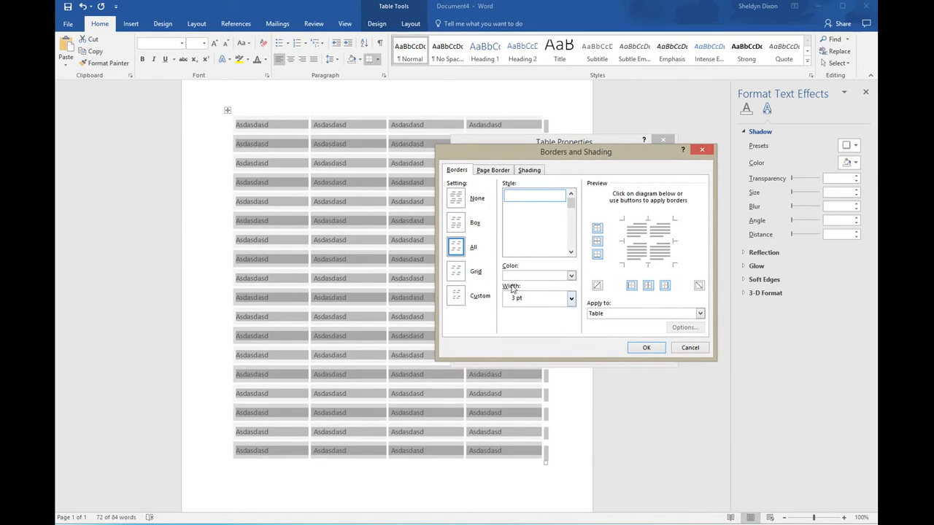
{"action": "left_click", "coordinate": [461, 174]}
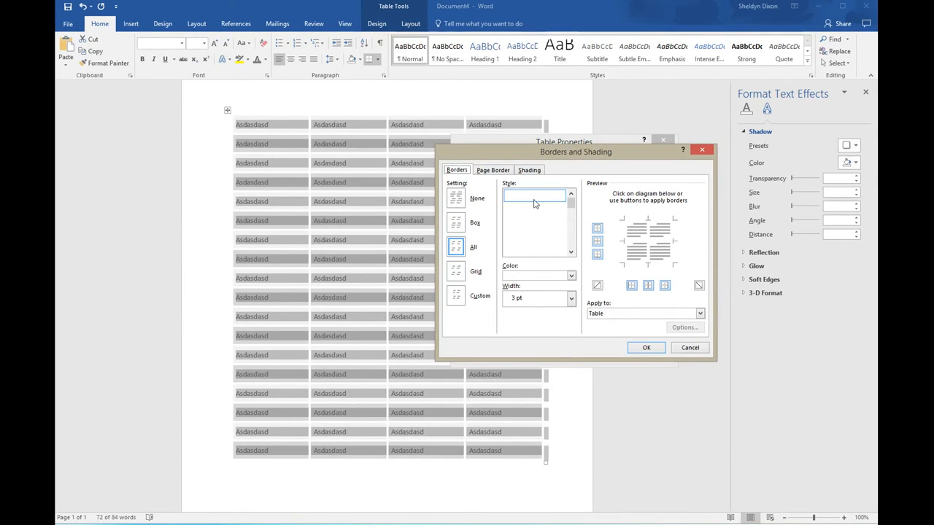
{"action": "left_click", "coordinate": [571, 275]}
{"action": "left_click", "coordinate": [571, 275]}
{"action": "left_click", "coordinate": [571, 298]}
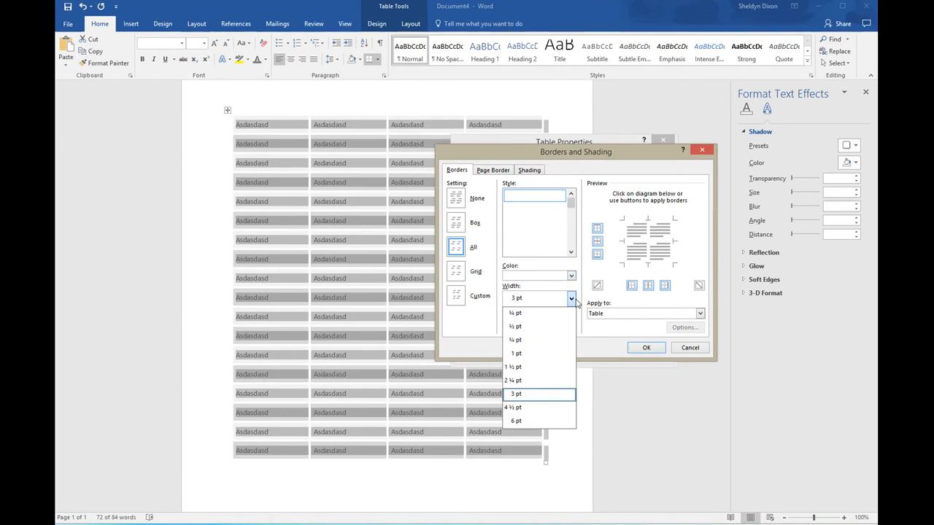
{"action": "left_click", "coordinate": [571, 299]}
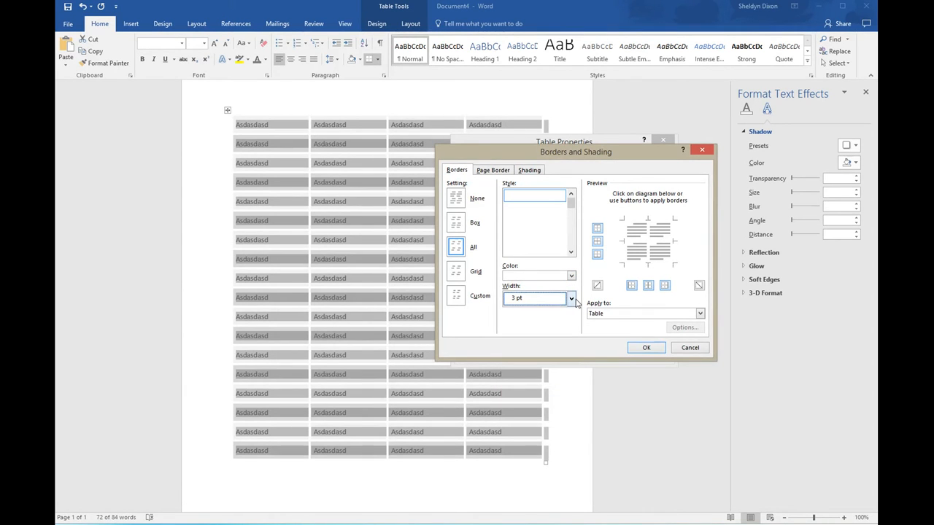
{"action": "left_click", "coordinate": [533, 172]}
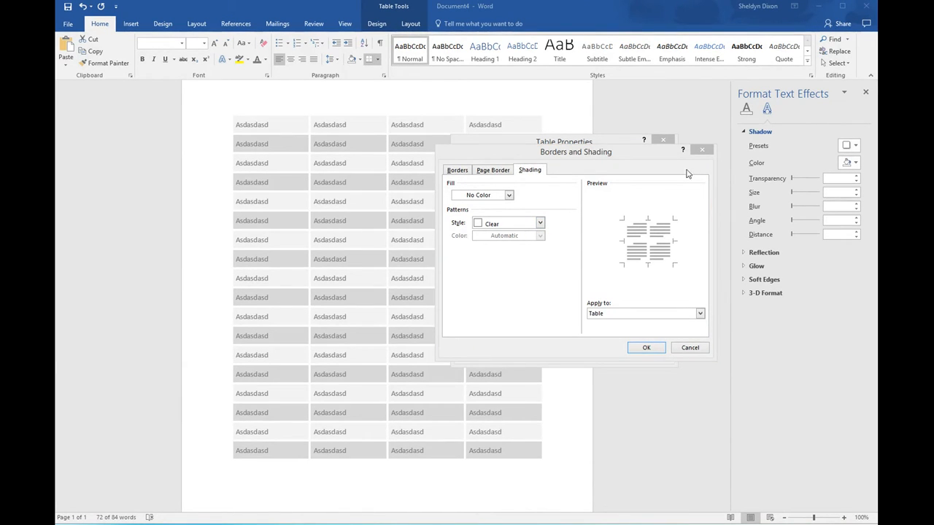
{"action": "left_click", "coordinate": [702, 150]}
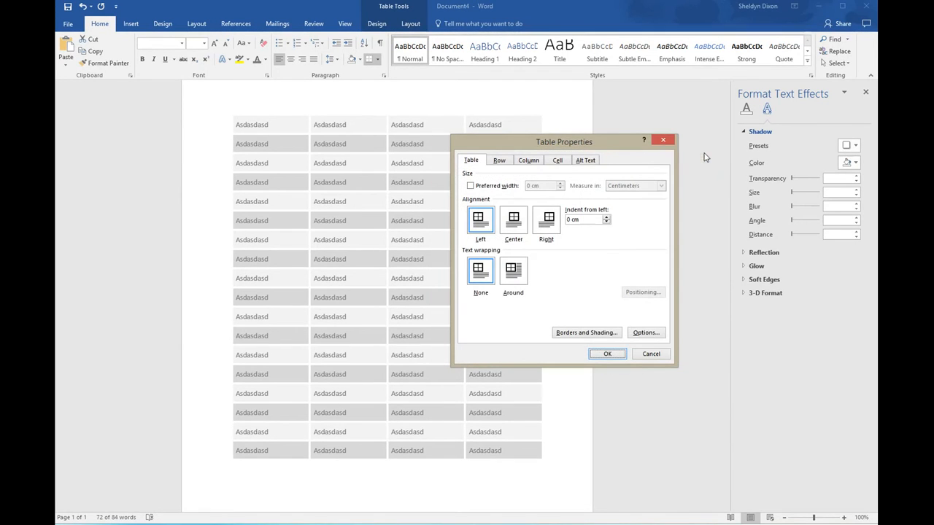
Step: Check the table's default cell margins in the table options and leave the table properties without changes
{"action": "left_click", "coordinate": [646, 333]}
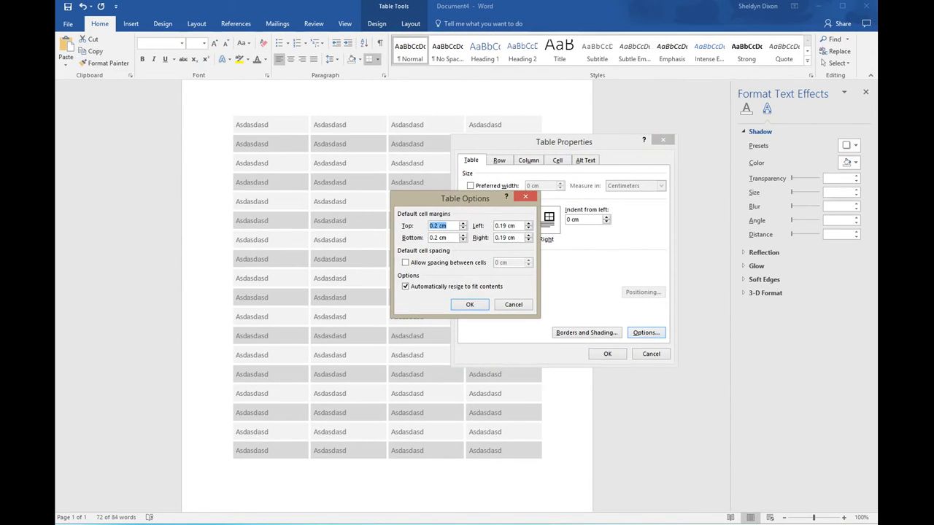
{"action": "key", "text": "Tab"}
{"action": "key", "text": "Tab"}
{"action": "key", "text": "Tab"}
{"action": "left_click", "coordinate": [513, 304]}
{"action": "left_click", "coordinate": [650, 354]}
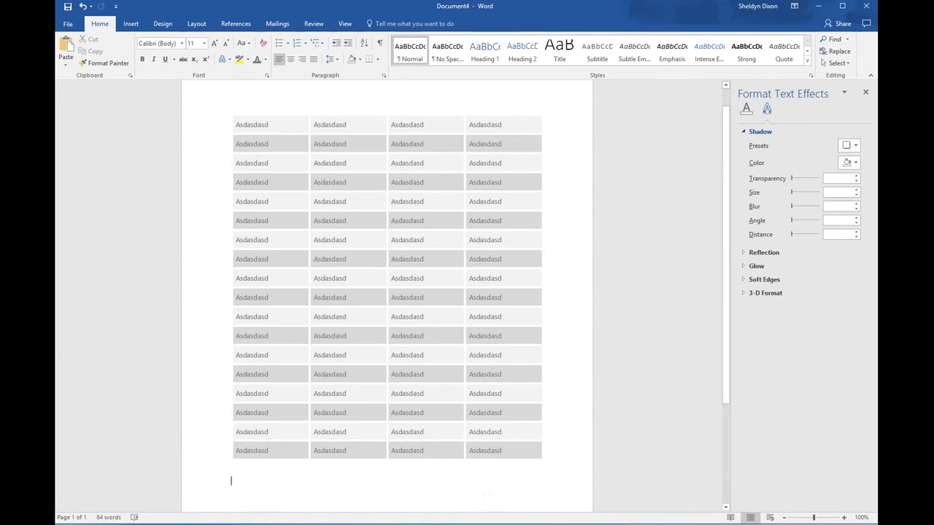
Step: Delete the grey banded table, the plain table below it and the remaining blank lines to empty the document
{"action": "left_click_drag", "start_coordinate": [488, 494], "coordinate": [171, 98]}
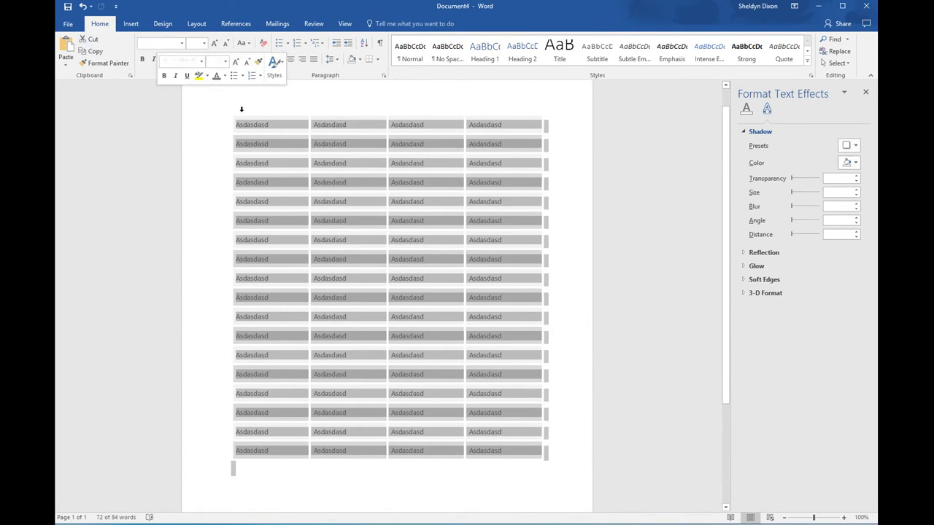
{"action": "right_click", "coordinate": [279, 132]}
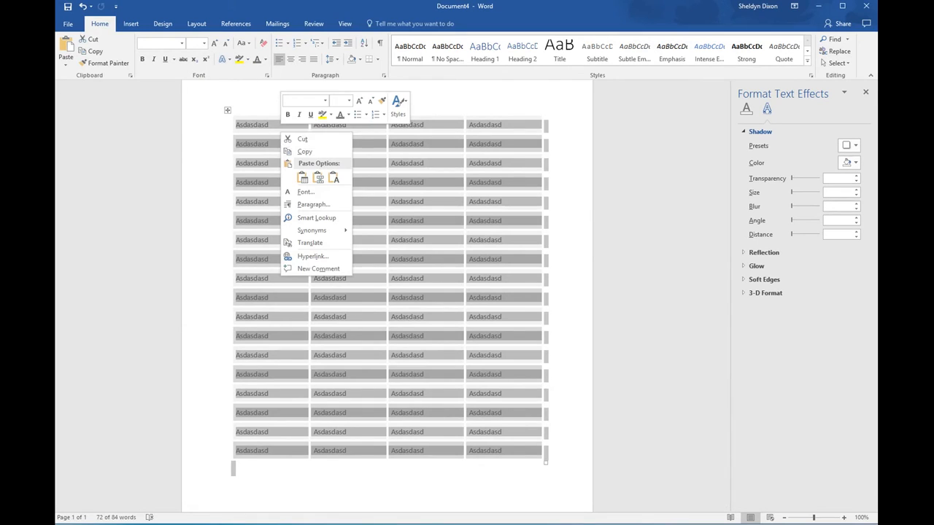
{"action": "left_click", "coordinate": [250, 121]}
{"action": "left_click", "coordinate": [227, 110]}
{"action": "right_click", "coordinate": [229, 110]}
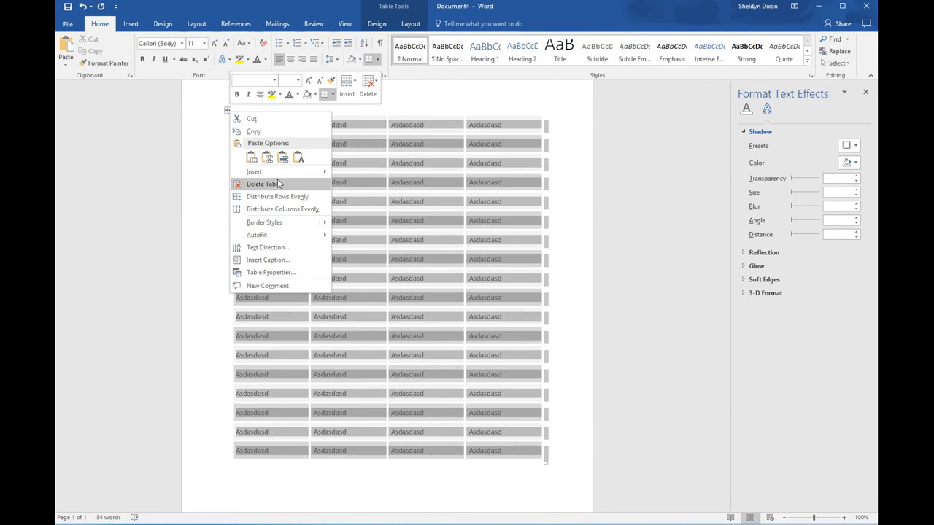
{"action": "left_click", "coordinate": [261, 184]}
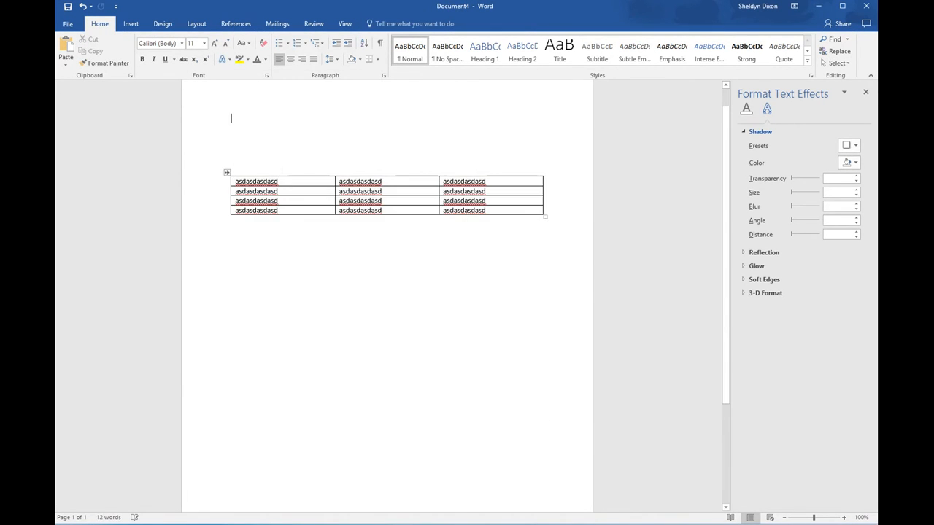
{"action": "left_click_drag", "start_coordinate": [233, 119], "coordinate": [415, 226]}
{"action": "key", "text": "Delete"}
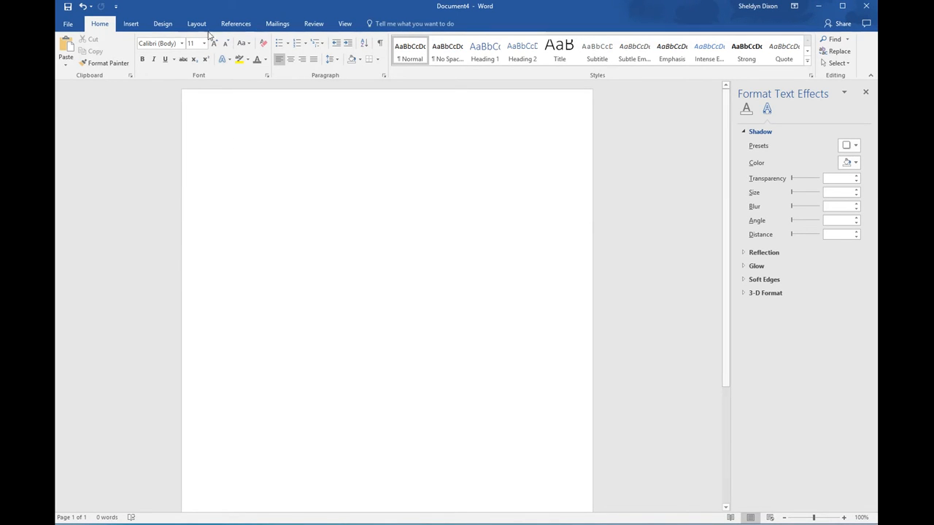
Step: Insert a Simple Text Box and enlarge it to about 8.9 cm high and 15.9 cm wide
{"action": "left_click", "coordinate": [131, 23]}
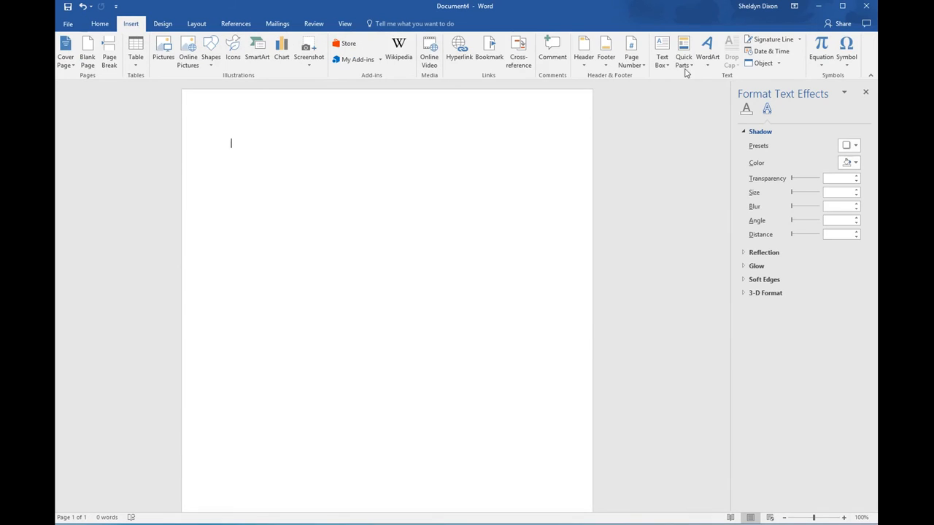
{"action": "left_click", "coordinate": [662, 57]}
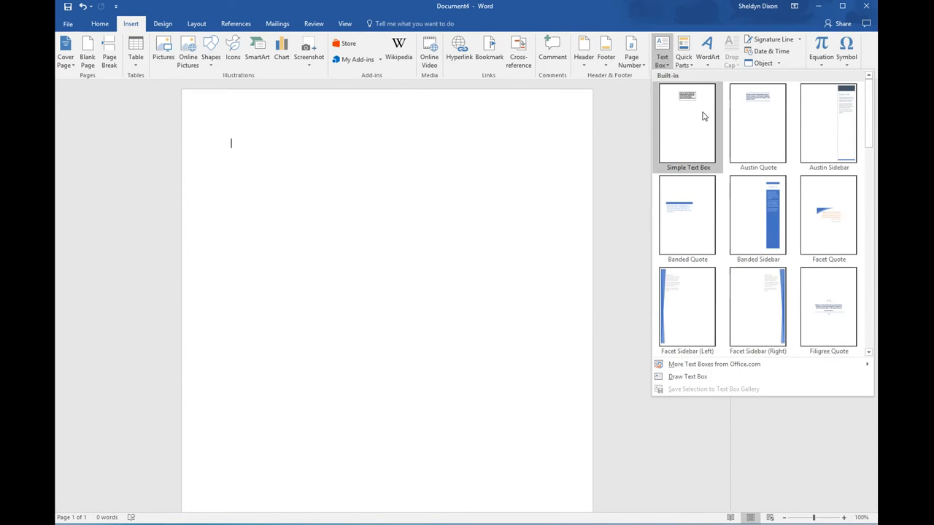
{"action": "left_click", "coordinate": [704, 116]}
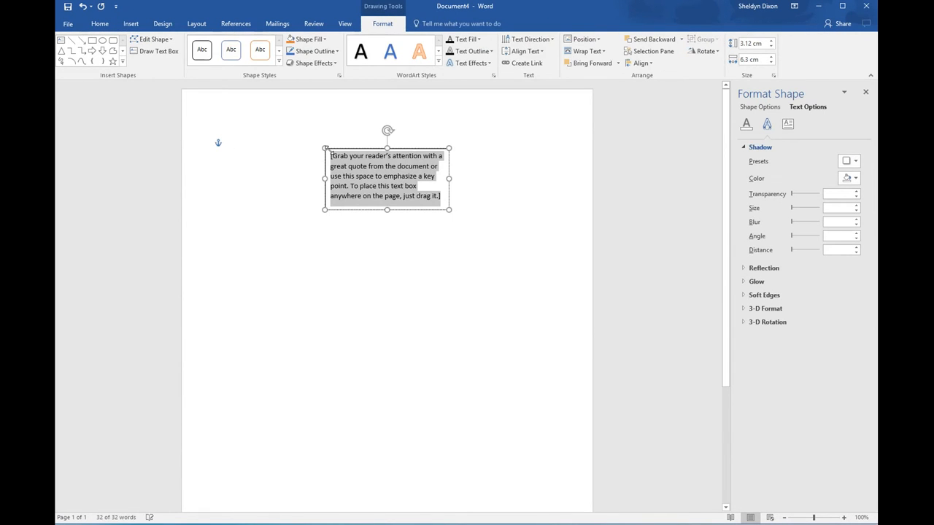
{"action": "left_click_drag", "start_coordinate": [326, 148], "coordinate": [230, 138]}
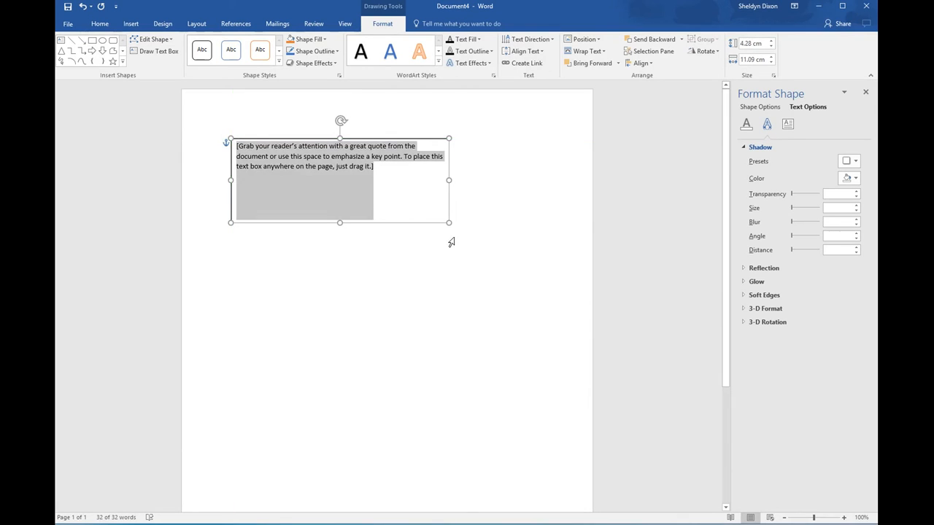
{"action": "left_click_drag", "start_coordinate": [453, 225], "coordinate": [545, 314]}
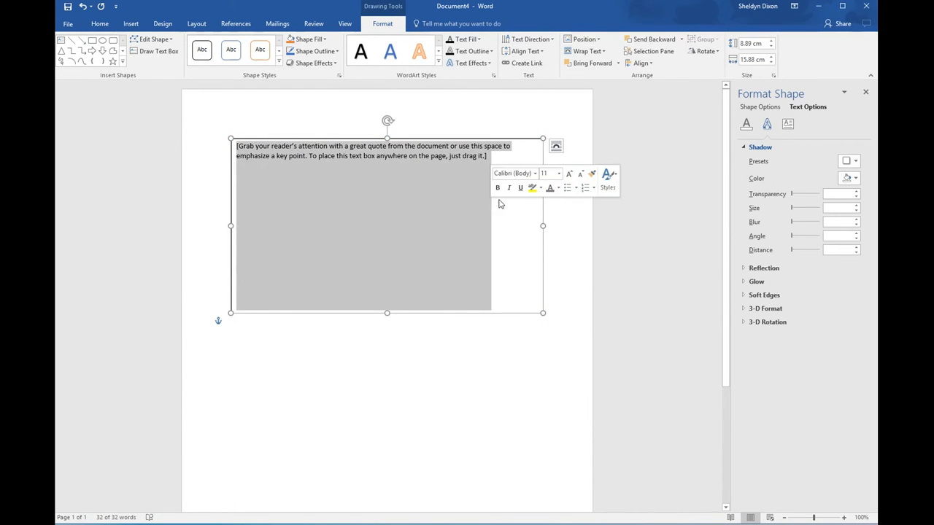
Step: Replace the text box's placeholder text with a table of four columns and four rows
{"action": "key", "text": "Delete"}
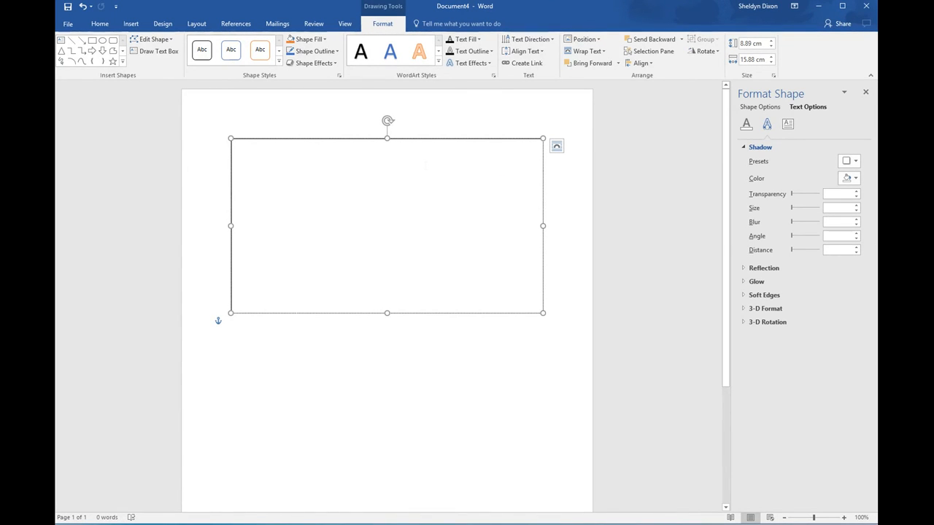
{"action": "left_click", "coordinate": [130, 24]}
{"action": "left_click", "coordinate": [134, 53]}
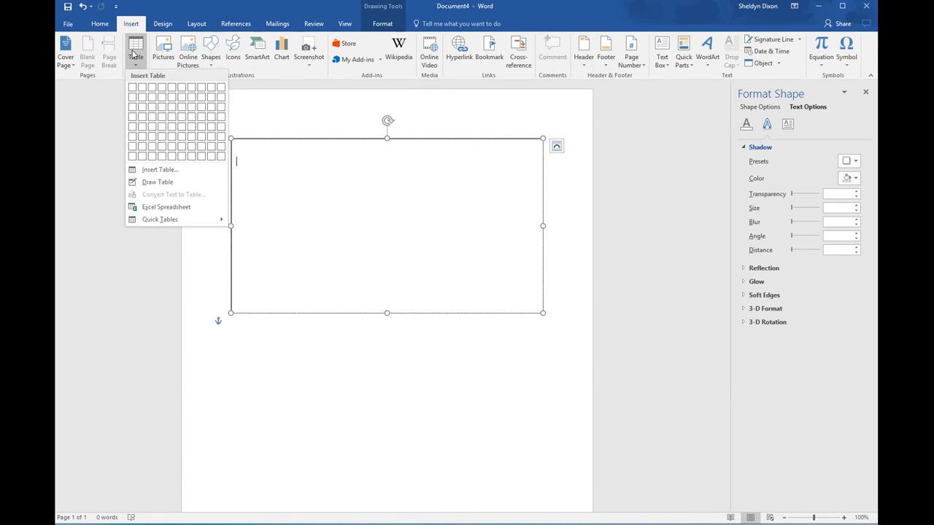
{"action": "left_click", "coordinate": [162, 118]}
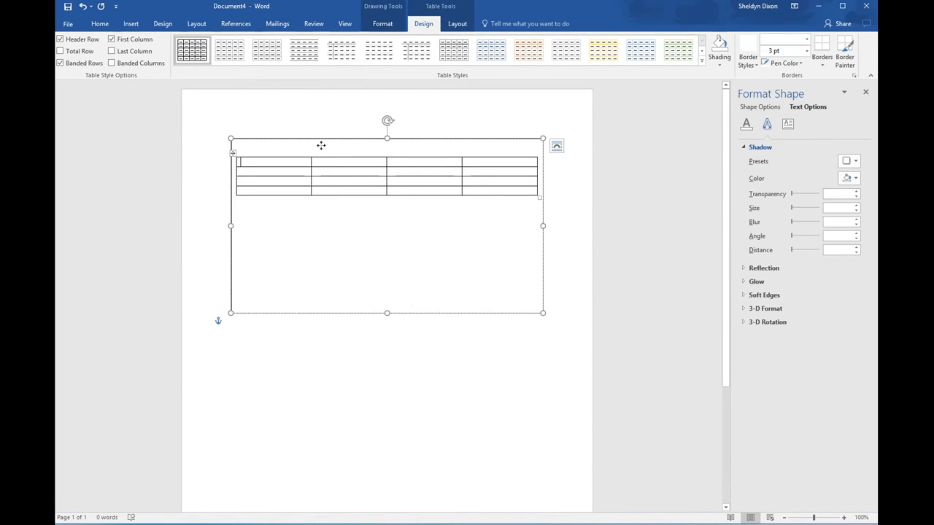
Step: Move the text box containing the table lower on the page and enlarge it slightly in width and height
{"action": "mouse_move", "coordinate": [321, 145]}
{"action": "left_mouse_down"}
{"action": "mouse_move", "coordinate": [343, 186]}
{"action": "mouse_move", "coordinate": [352, 144]}
{"action": "mouse_move", "coordinate": [280, 152]}
{"action": "mouse_move", "coordinate": [290, 222]}
{"action": "mouse_move", "coordinate": [328, 226]}
{"action": "mouse_move", "coordinate": [343, 171]}
{"action": "mouse_move", "coordinate": [324, 157]}
{"action": "left_mouse_up"}
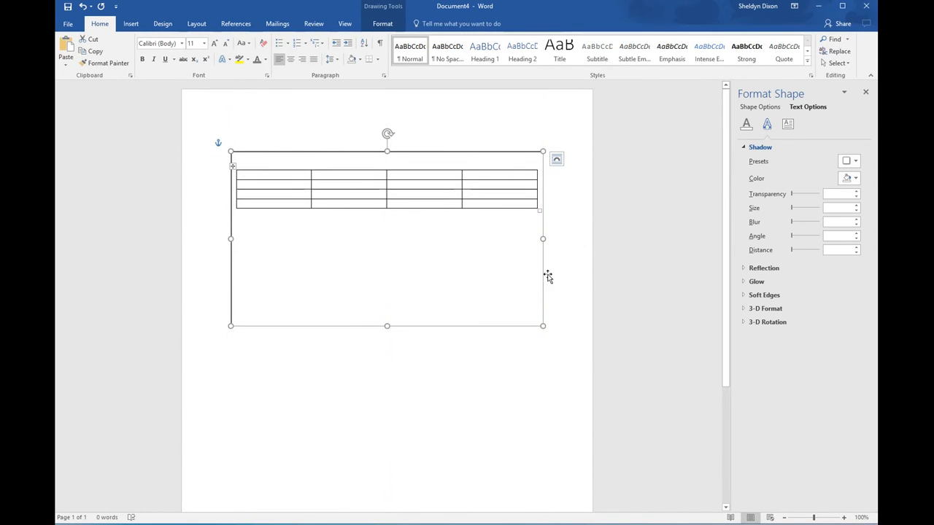
{"action": "left_click_drag", "start_coordinate": [543, 326], "coordinate": [560, 337]}
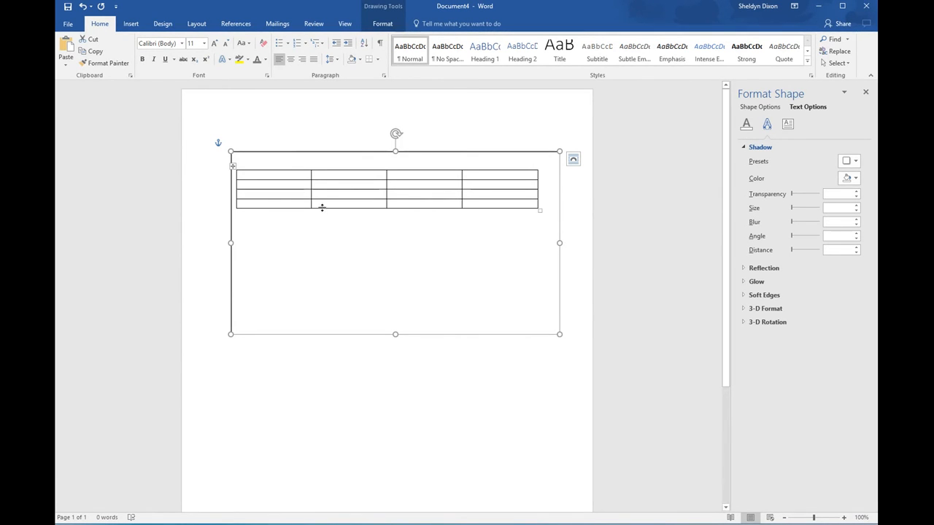
{"action": "left_click_drag", "start_coordinate": [271, 161], "coordinate": [286, 200]}
Step: Set the default cell margins of the table in the text box to 0.2 cm on all four sides
{"action": "left_click", "coordinate": [291, 223]}
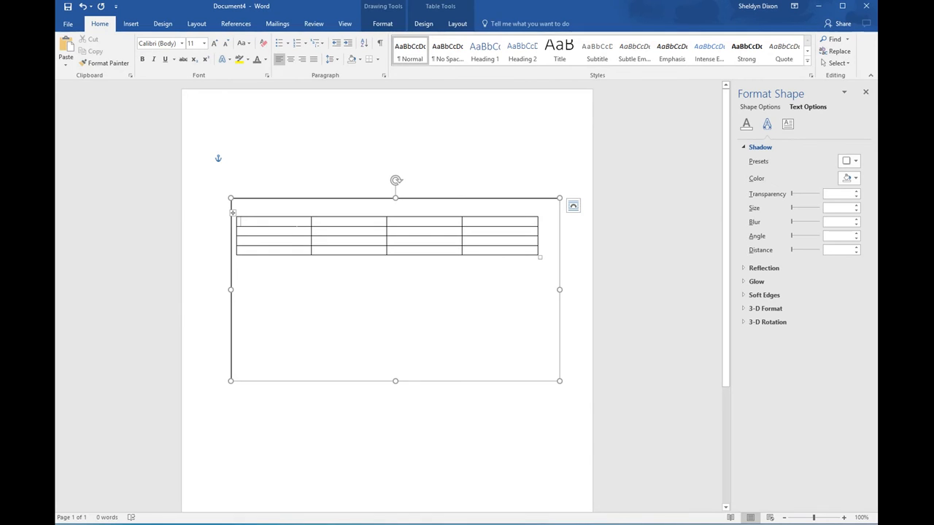
{"action": "left_click", "coordinate": [234, 214]}
{"action": "right_click", "coordinate": [234, 216]}
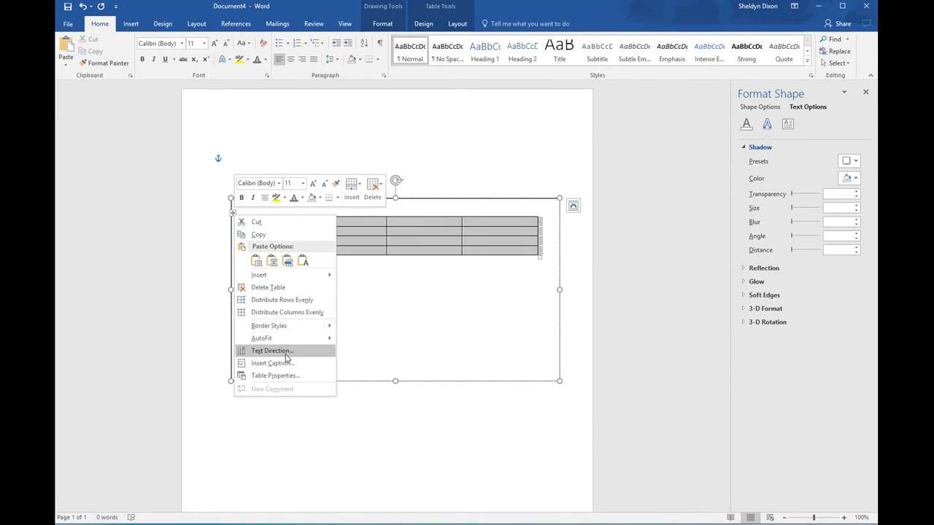
{"action": "left_click", "coordinate": [290, 375]}
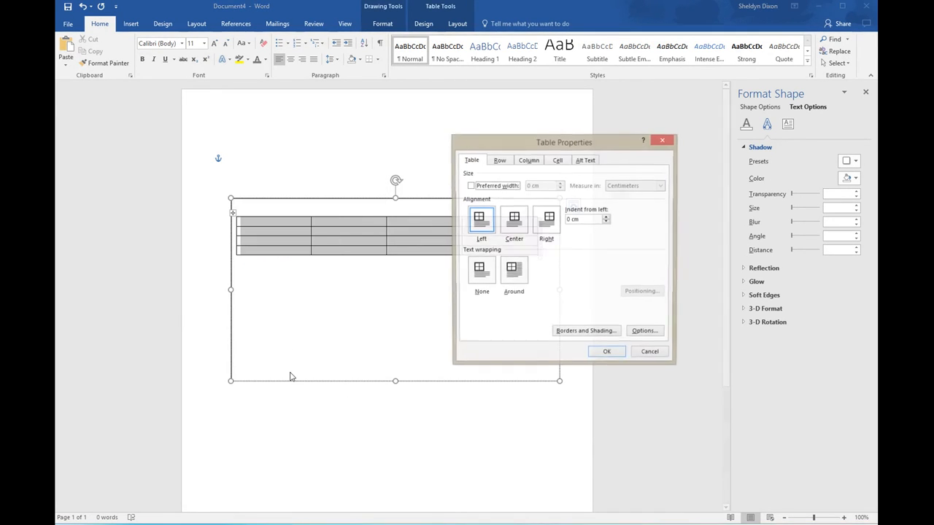
{"action": "left_click", "coordinate": [645, 333]}
{"action": "left_click", "coordinate": [442, 225]}
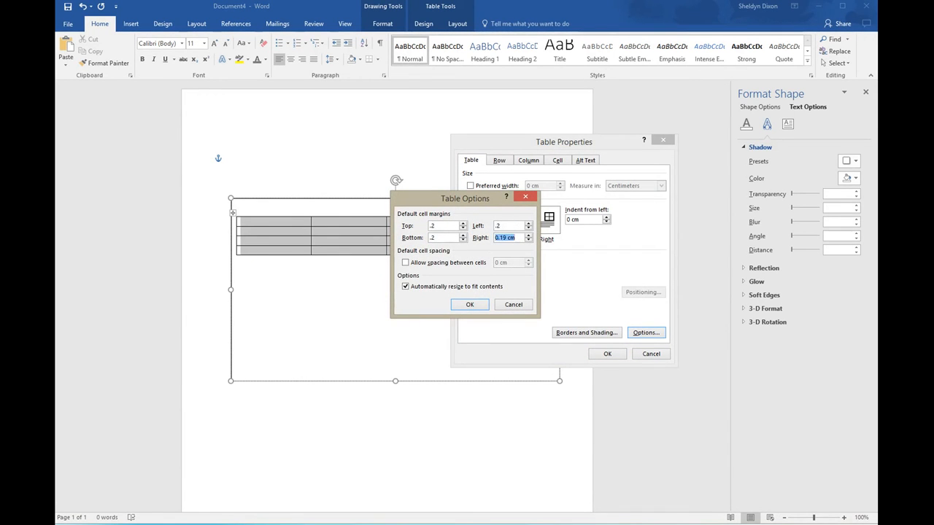
{"action": "type", "text": ".2"}
{"action": "left_click", "coordinate": [463, 305]}
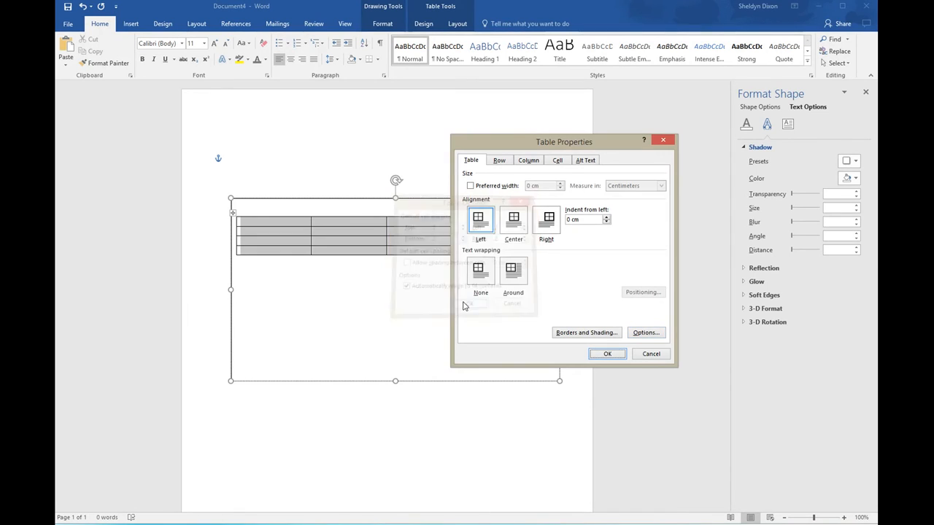
Step: Give all borders of the table a white colour and a width of 3 pt
{"action": "left_click", "coordinate": [580, 334]}
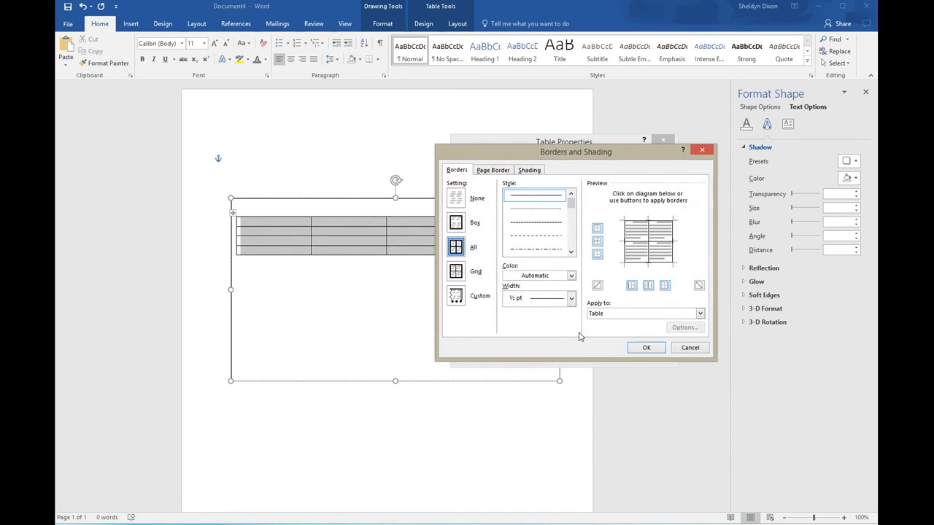
{"action": "left_click", "coordinate": [572, 276]}
{"action": "left_click", "coordinate": [509, 313]}
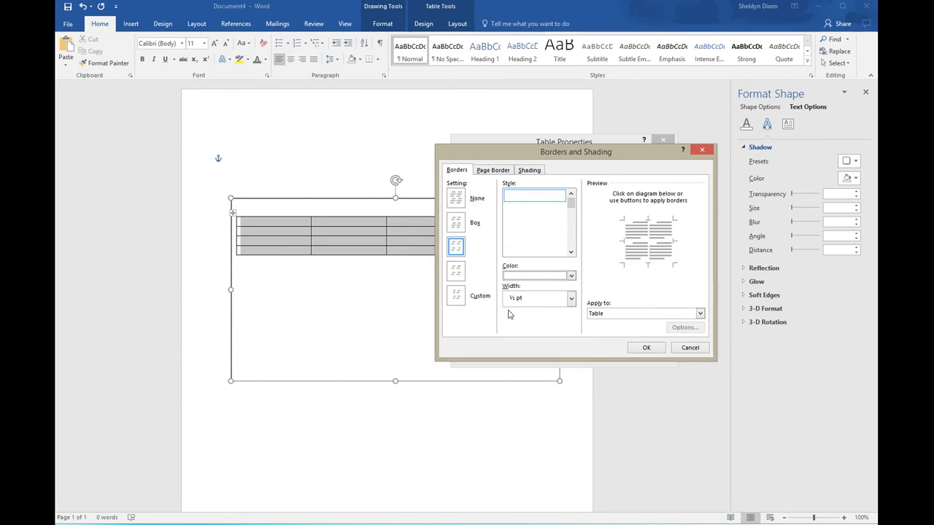
{"action": "left_click", "coordinate": [571, 298]}
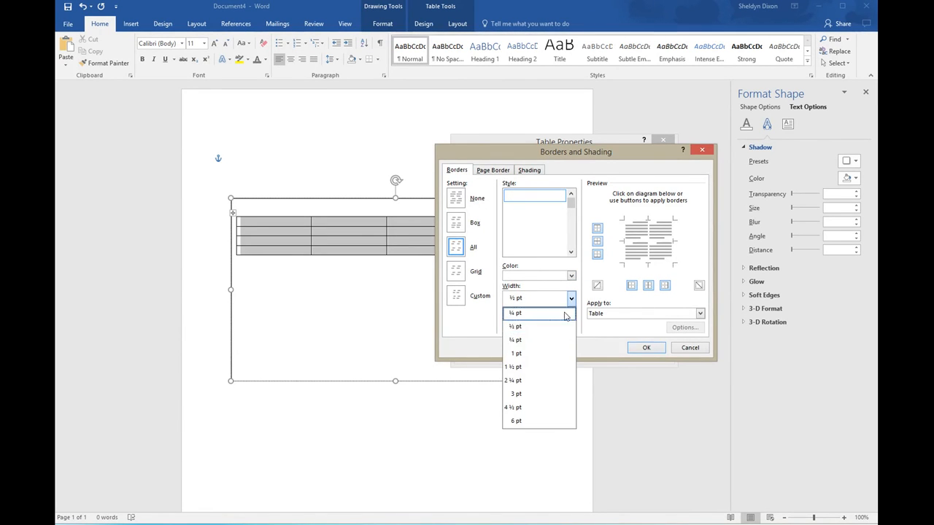
{"action": "left_click", "coordinate": [539, 394]}
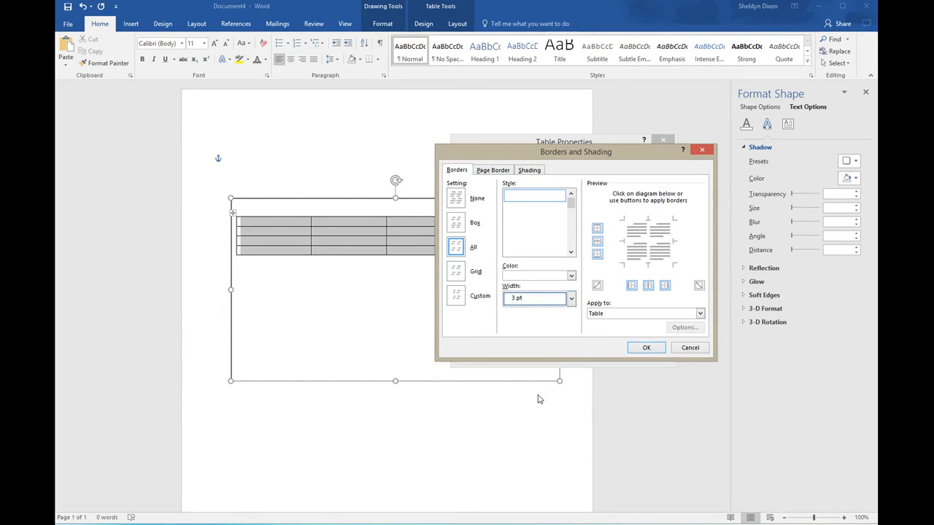
Step: Shade the whole table with the lightest grey fill and apply the border and shading settings
{"action": "left_click", "coordinate": [529, 170]}
{"action": "left_click", "coordinate": [509, 195]}
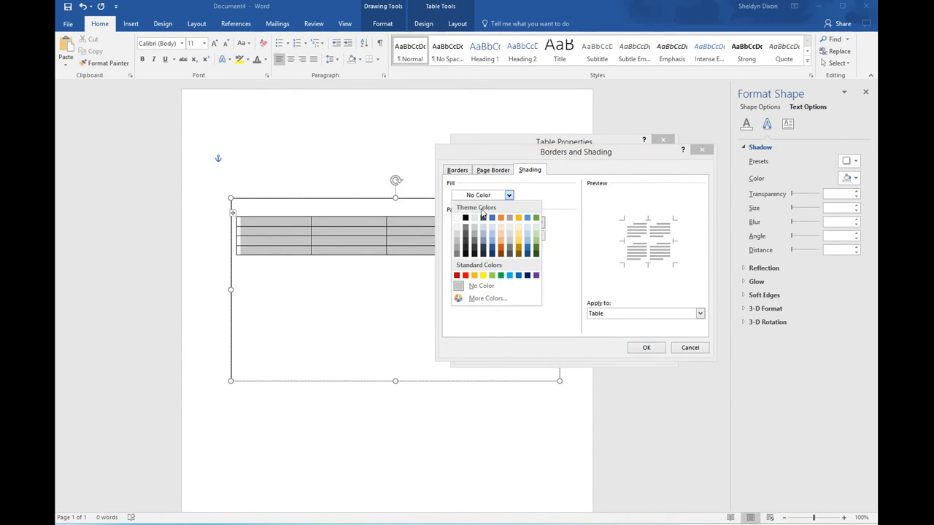
{"action": "left_click", "coordinate": [461, 231]}
{"action": "left_click", "coordinate": [646, 347]}
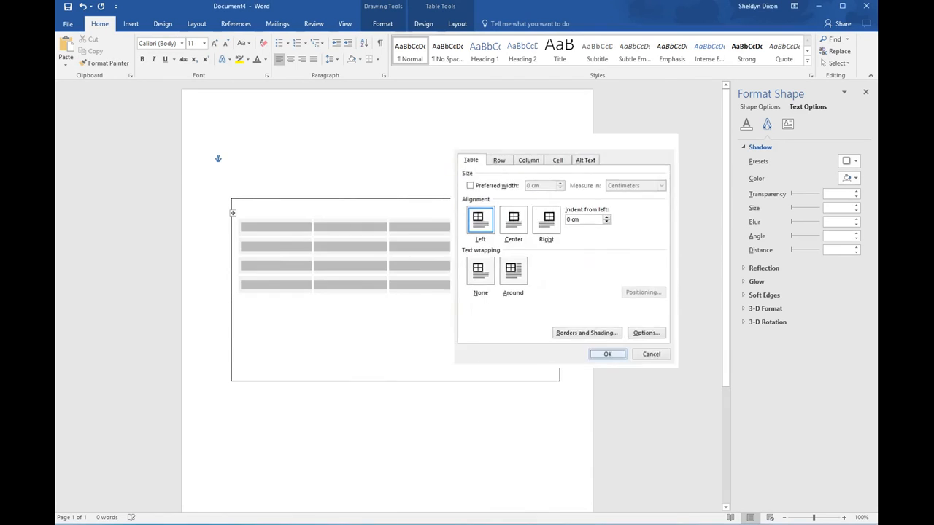
Step: Shade the second and fourth table rows with the next darker grey fill
{"action": "left_click", "coordinate": [275, 228]}
{"action": "left_click_drag", "start_coordinate": [274, 228], "coordinate": [495, 285]}
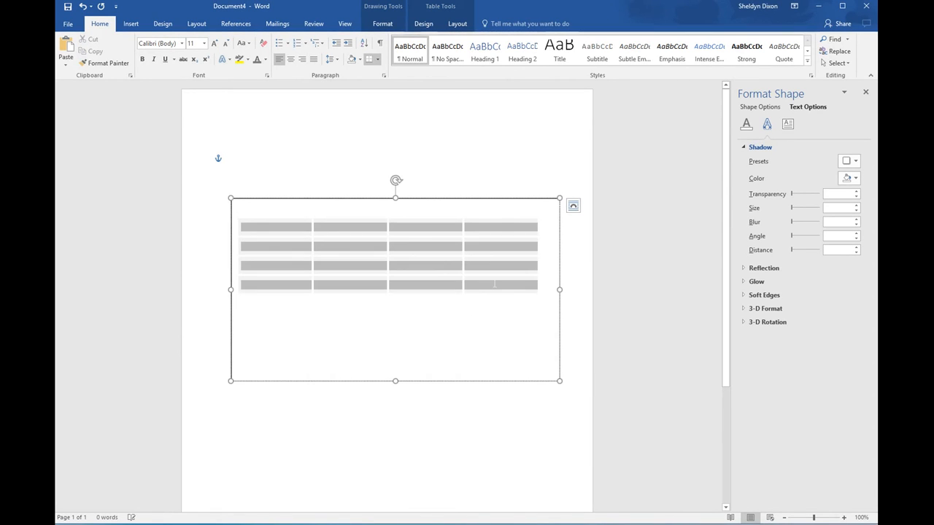
{"action": "left_click", "coordinate": [289, 248]}
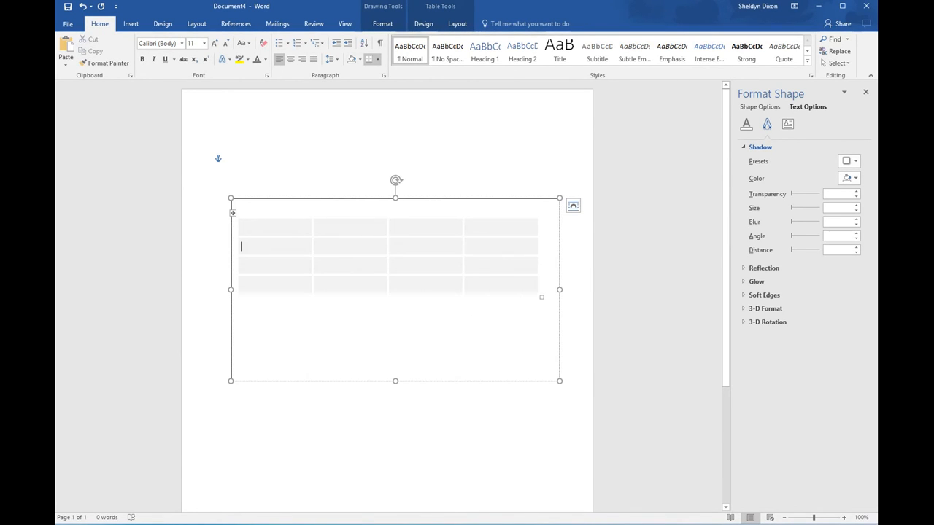
{"action": "left_click_drag", "start_coordinate": [289, 248], "coordinate": [500, 247]}
{"action": "left_click_drag", "start_coordinate": [500, 285], "coordinate": [299, 285]}
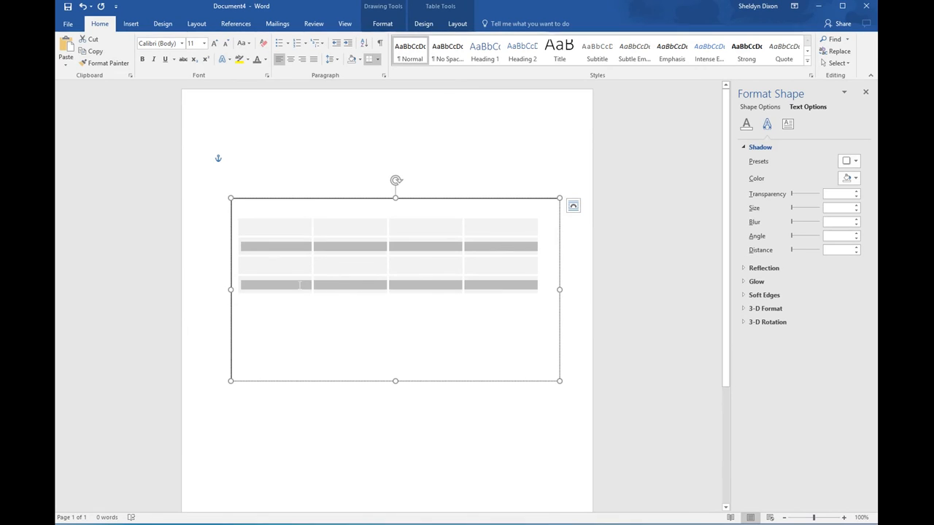
{"action": "right_click", "coordinate": [289, 282]}
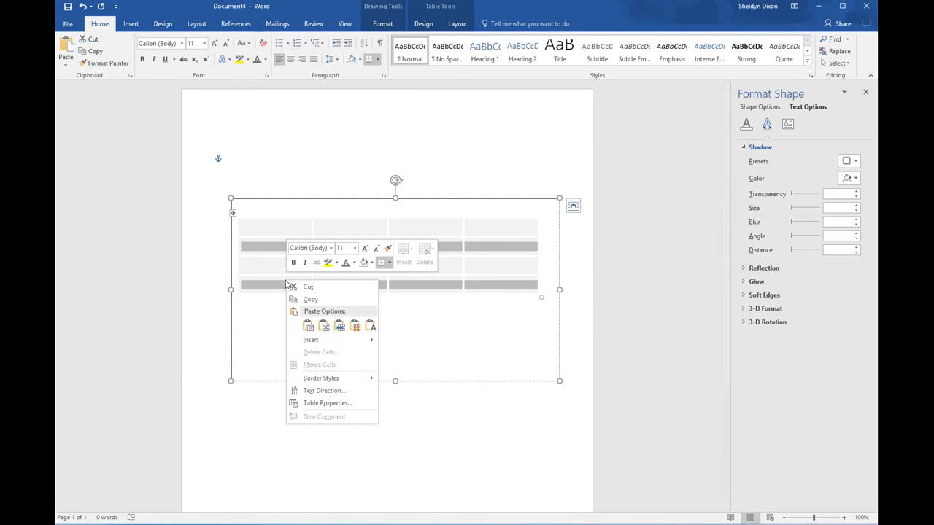
{"action": "left_click", "coordinate": [332, 403]}
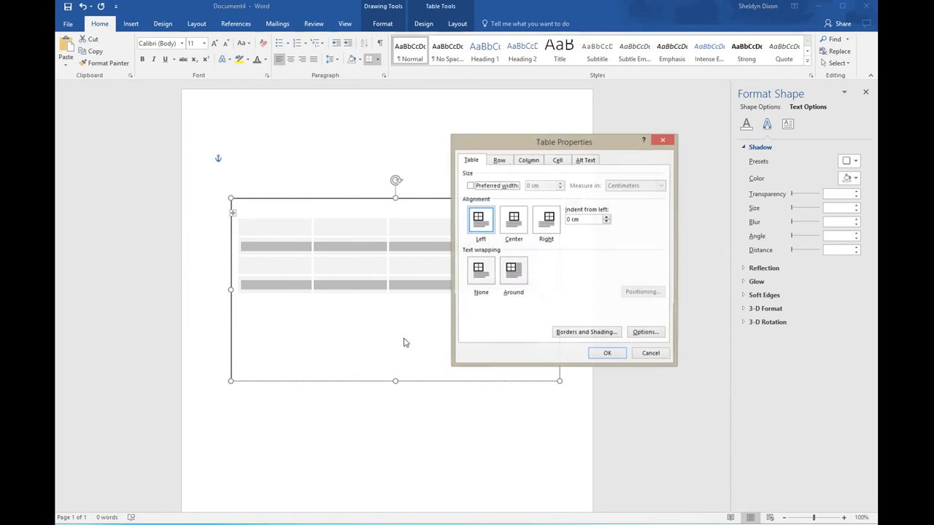
{"action": "left_click", "coordinate": [620, 333]}
{"action": "left_click", "coordinate": [506, 197]}
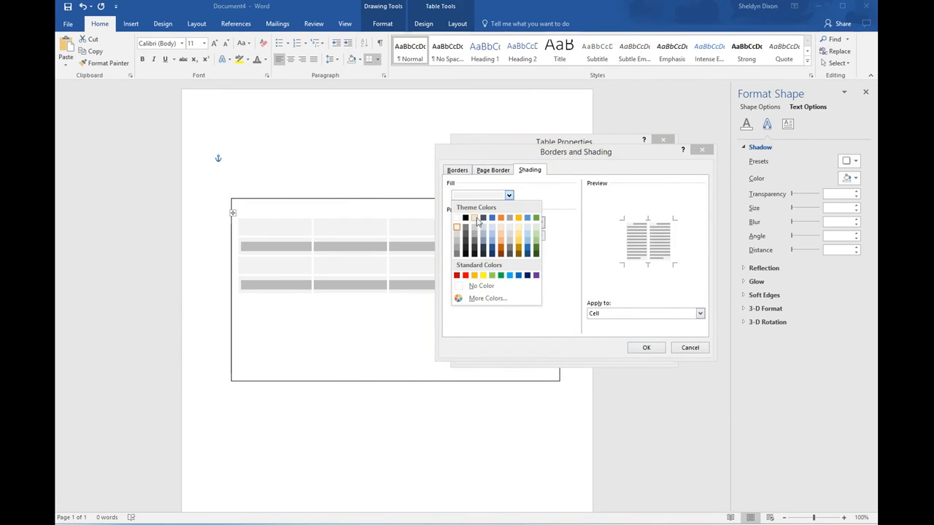
{"action": "left_click", "coordinate": [457, 234]}
{"action": "left_click", "coordinate": [639, 347]}
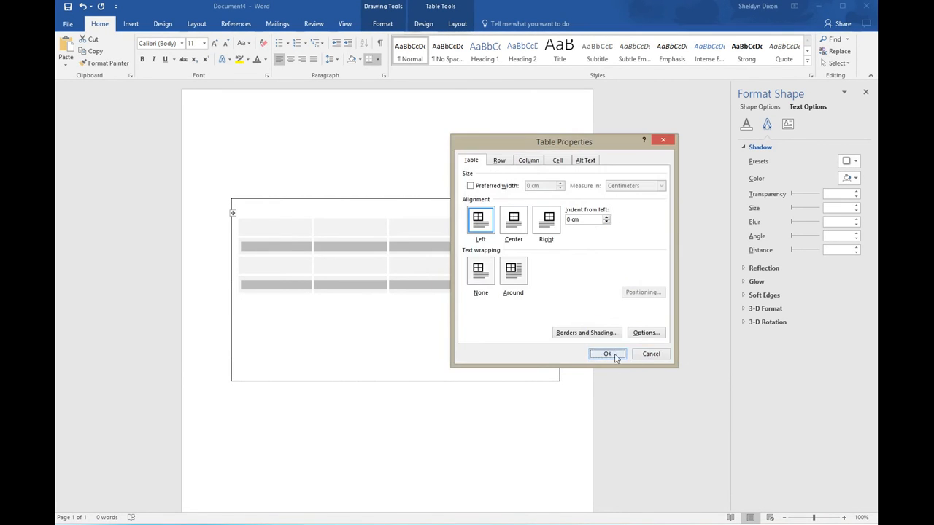
{"action": "left_click", "coordinate": [607, 354]}
Step: Enter "Test" in the first cell and copy it into the other cells of the first two rows and columns
{"action": "type", "text": "Test"}
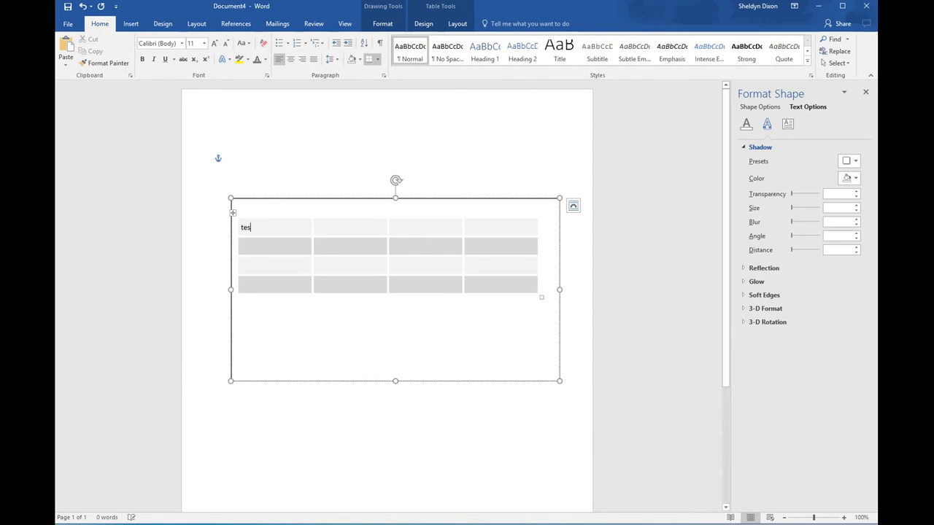
{"action": "double_click", "coordinate": [252, 228]}
{"action": "key", "text": "ctrl+c"}
{"action": "left_click", "coordinate": [259, 248]}
{"action": "key", "text": "ctrl+v"}
{"action": "left_click", "coordinate": [260, 262]}
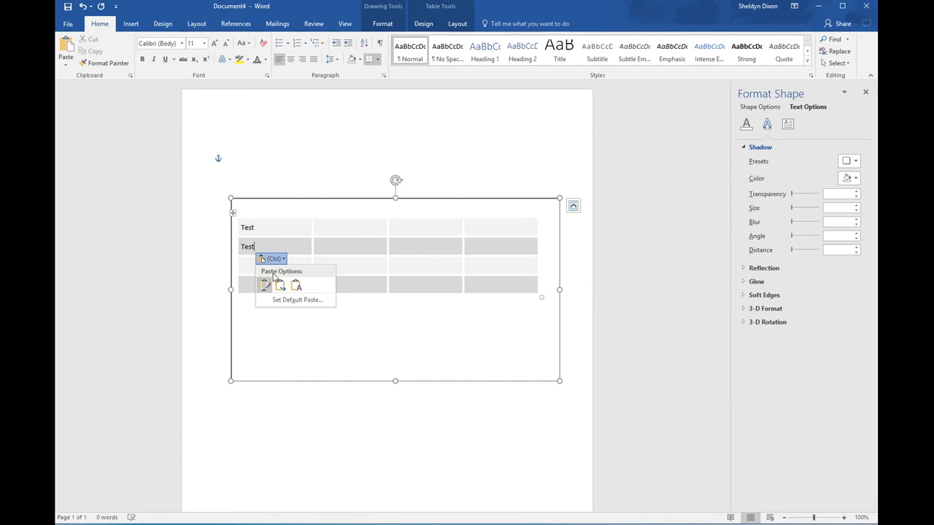
{"action": "left_click", "coordinate": [339, 257]}
{"action": "key", "text": "ctrl+v"}
{"action": "left_click", "coordinate": [339, 247]}
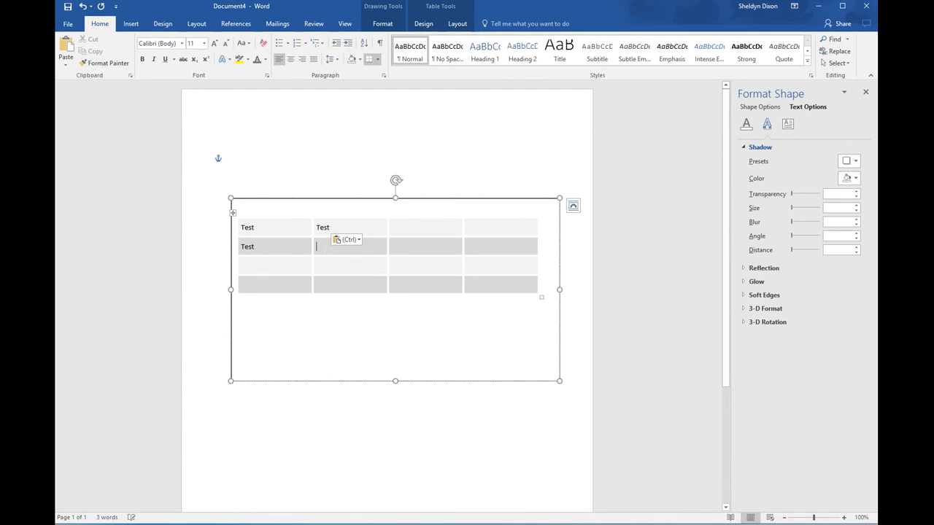
{"action": "key", "text": "ctrl+v"}
Step: Change the font colour of the four "Test" cells to grey
{"action": "left_click_drag", "start_coordinate": [341, 249], "coordinate": [260, 227]}
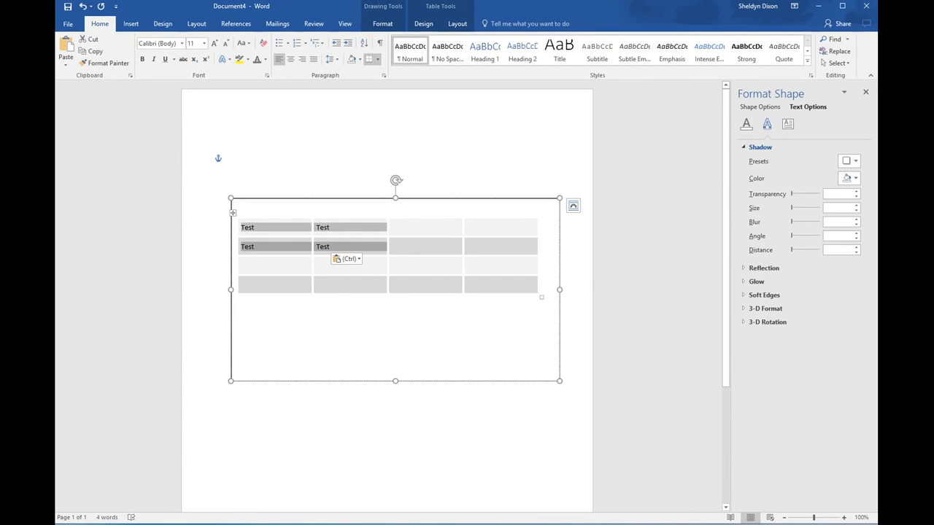
{"action": "left_click", "coordinate": [258, 60]}
{"action": "left_click", "coordinate": [409, 265]}
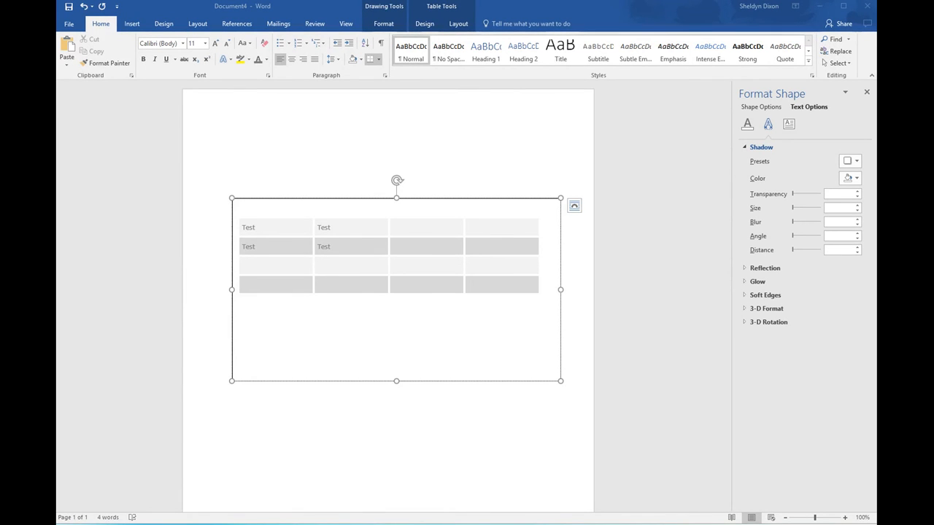
{"action": "left_click", "coordinate": [220, 156]}
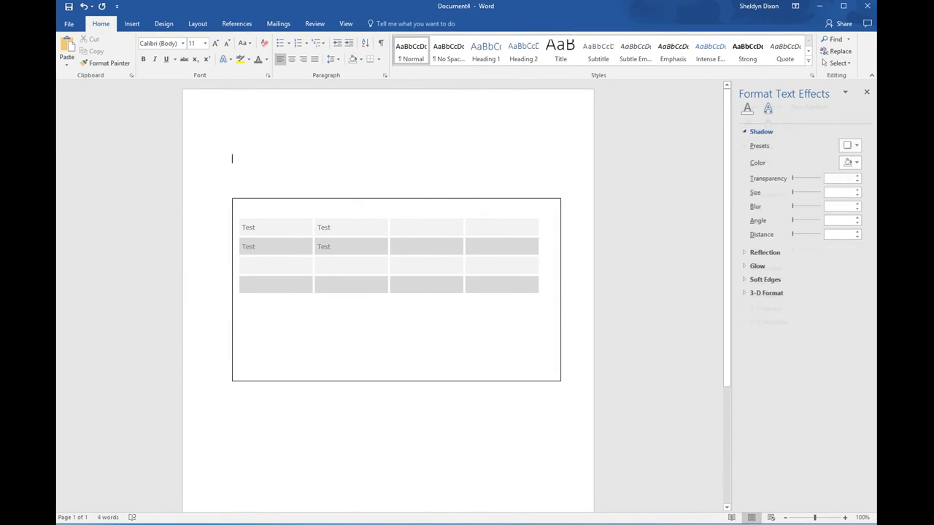
Step: Move the text box slightly higher on the page and narrow it from its right edge
{"action": "left_click", "coordinate": [536, 205]}
{"action": "left_click_drag", "start_coordinate": [537, 205], "coordinate": [533, 194]}
{"action": "left_click_drag", "start_coordinate": [560, 277], "coordinate": [545, 277]}
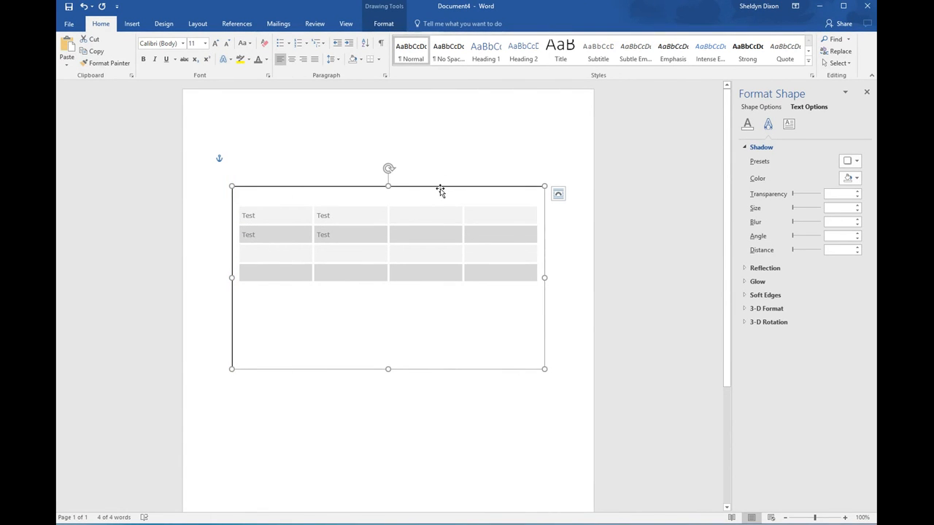
Step: Remove the text box's outline by setting its shape line to No line
{"action": "right_click", "coordinate": [440, 188]}
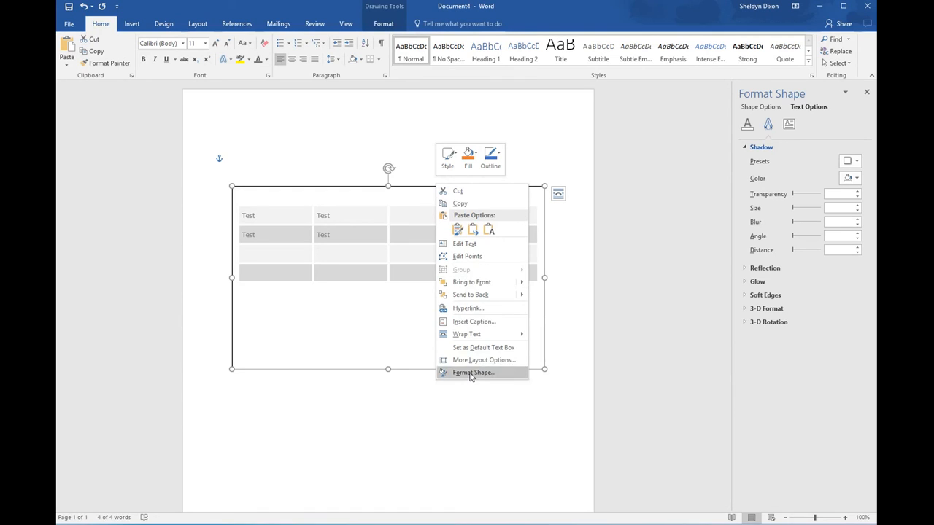
{"action": "left_click", "coordinate": [491, 373]}
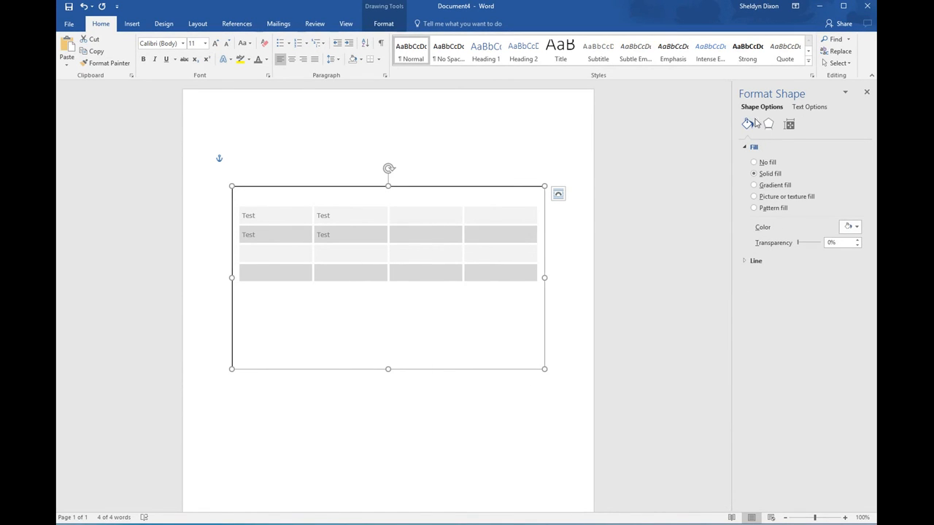
{"action": "left_click", "coordinate": [744, 261]}
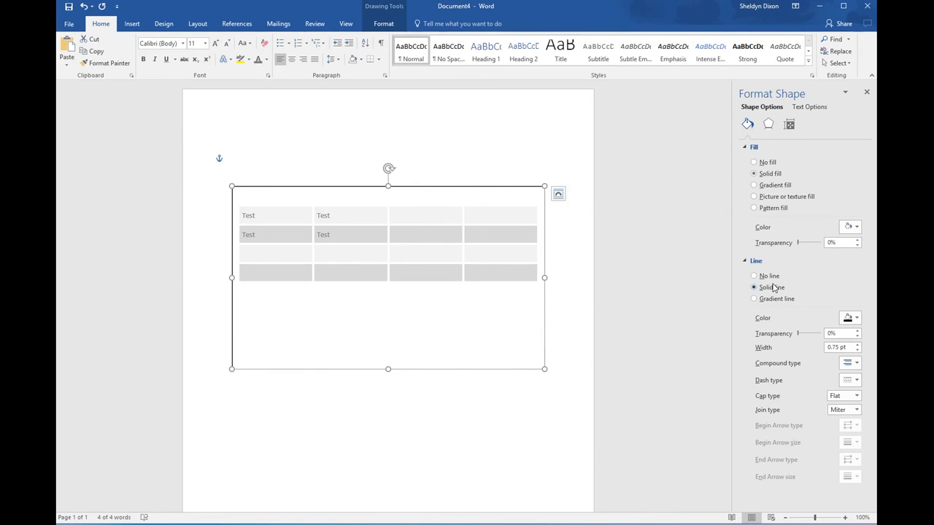
{"action": "left_click", "coordinate": [772, 277]}
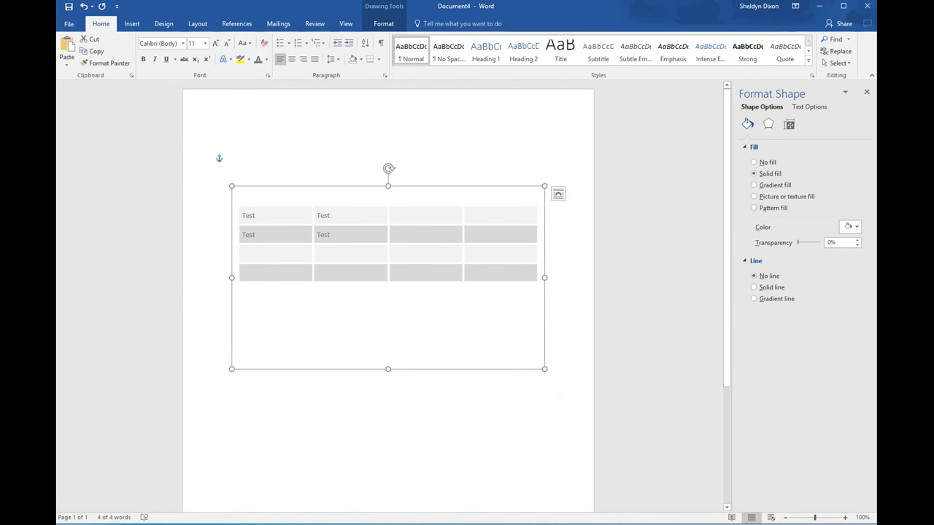
{"action": "key", "text": "Escape"}
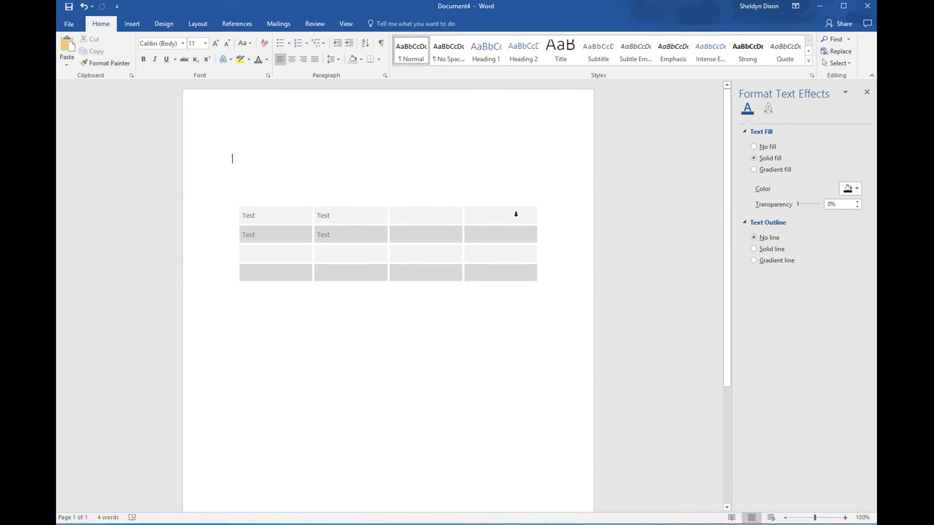
Step: Move the outline-free text box with its table lower and further right on the page
{"action": "key", "text": "ctrl+z"}
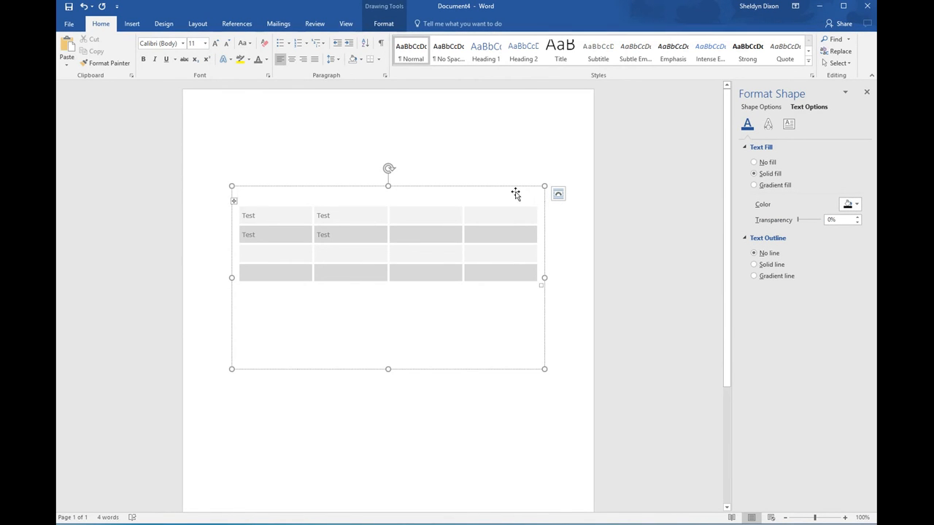
{"action": "left_click_drag", "start_coordinate": [515, 192], "coordinate": [536, 226]}
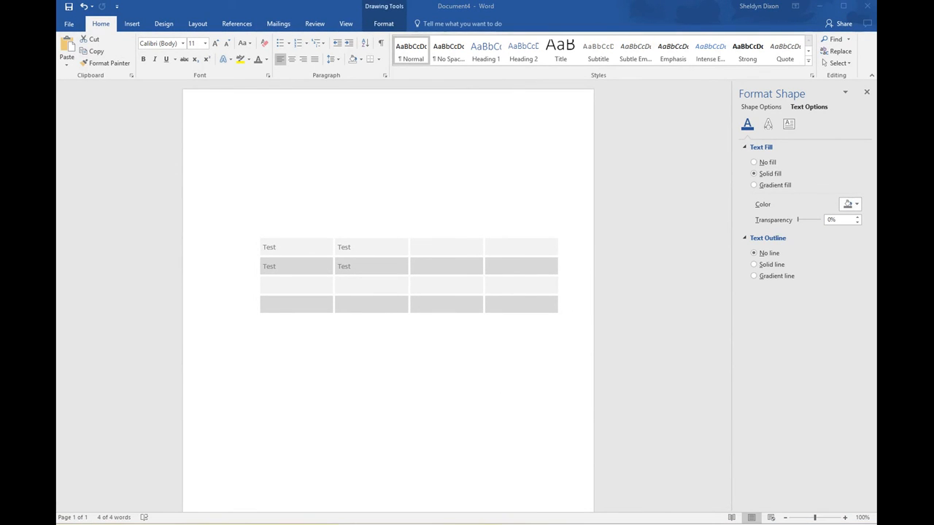
{"action": "left_click", "coordinate": [350, 247]}
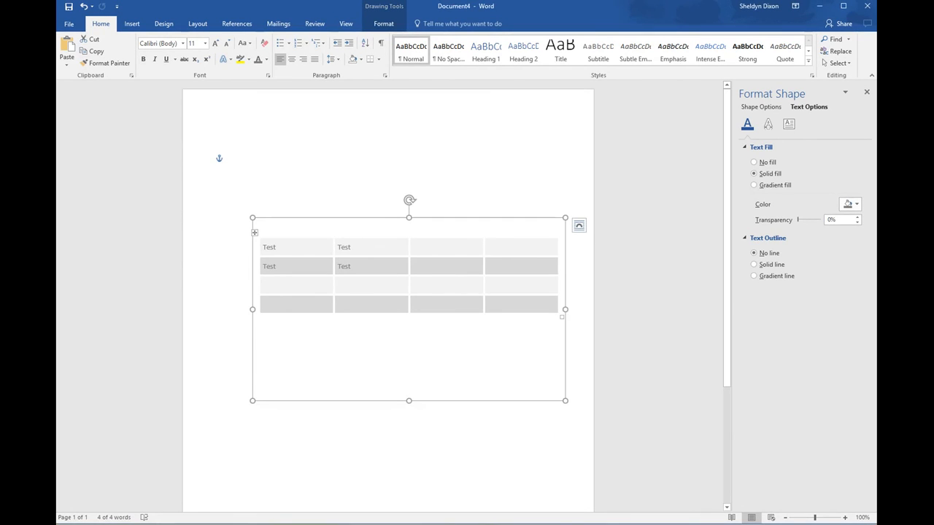